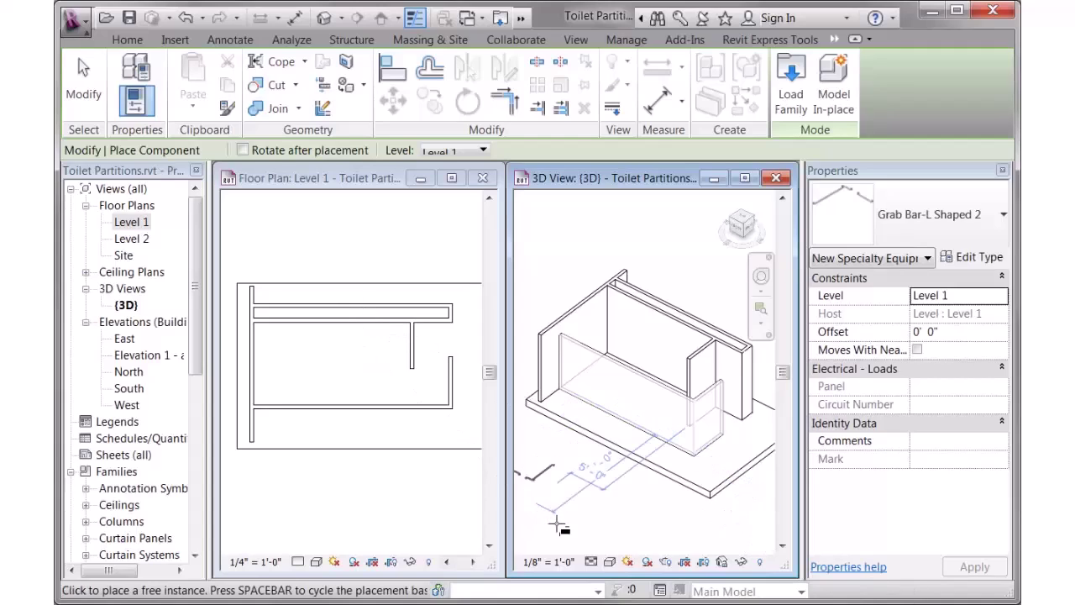
- Cancel placement of the L-shaped grab bar
key(Escape)
key(Escape)
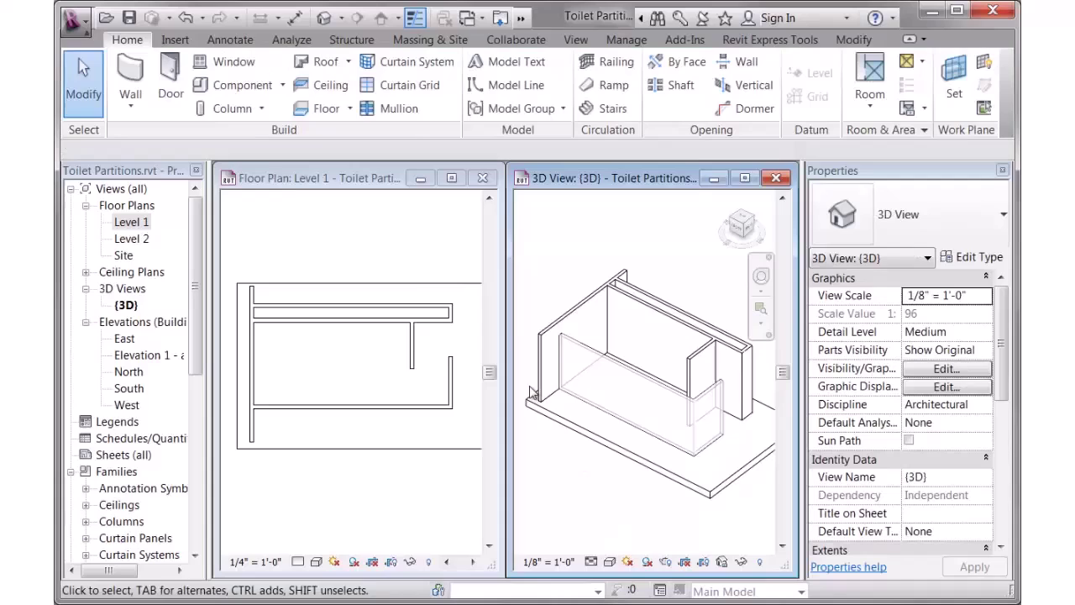
- Place Grab Bar-Straight-Horizontal 36" bars on the stall's upper and left walls
click(223, 87)
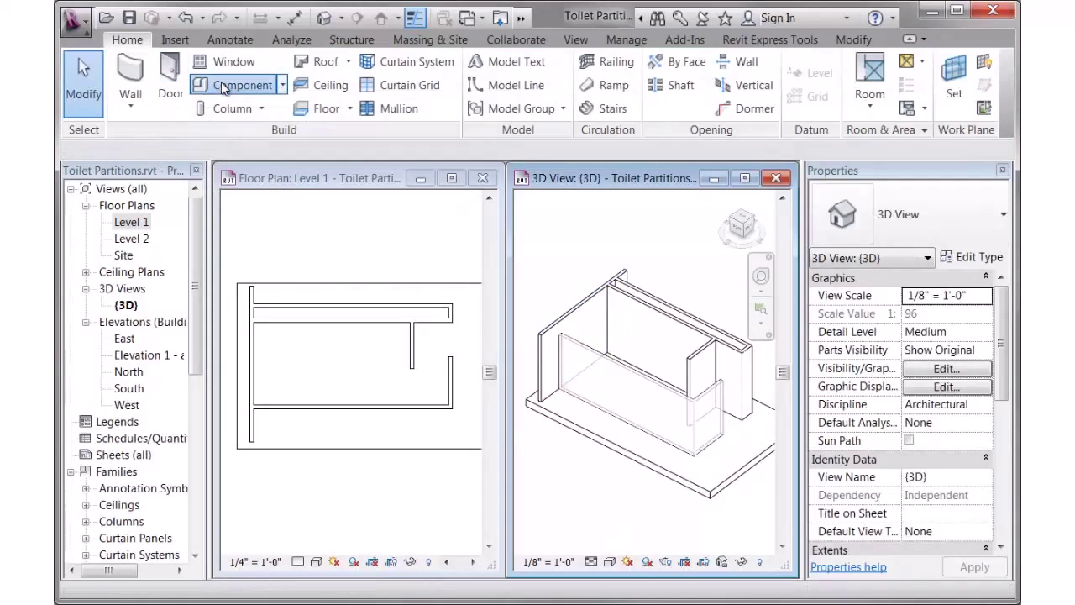
click(856, 190)
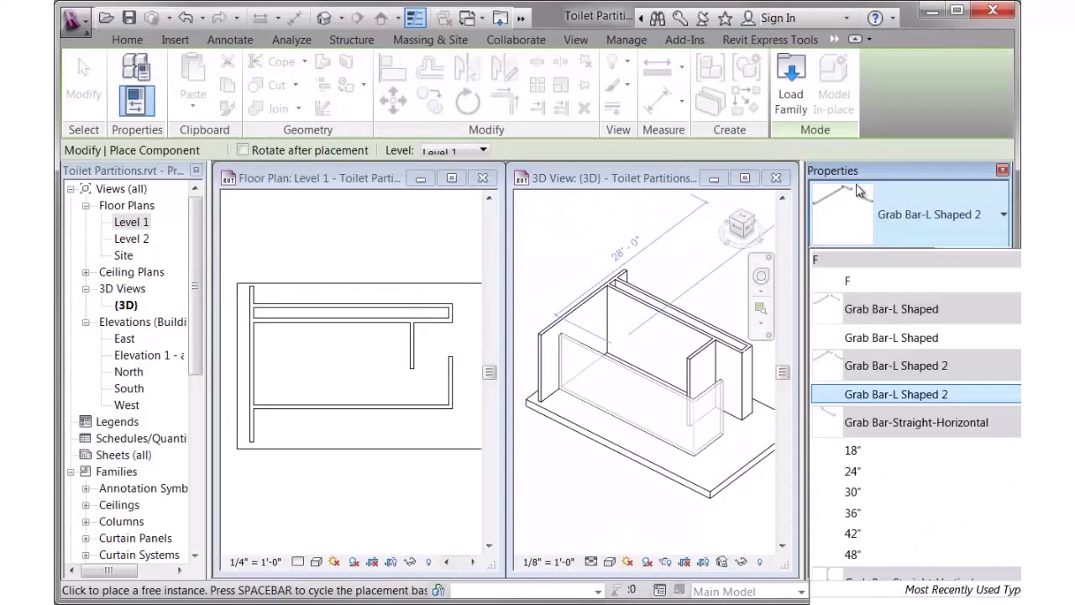
scroll(928, 324, down, 3)
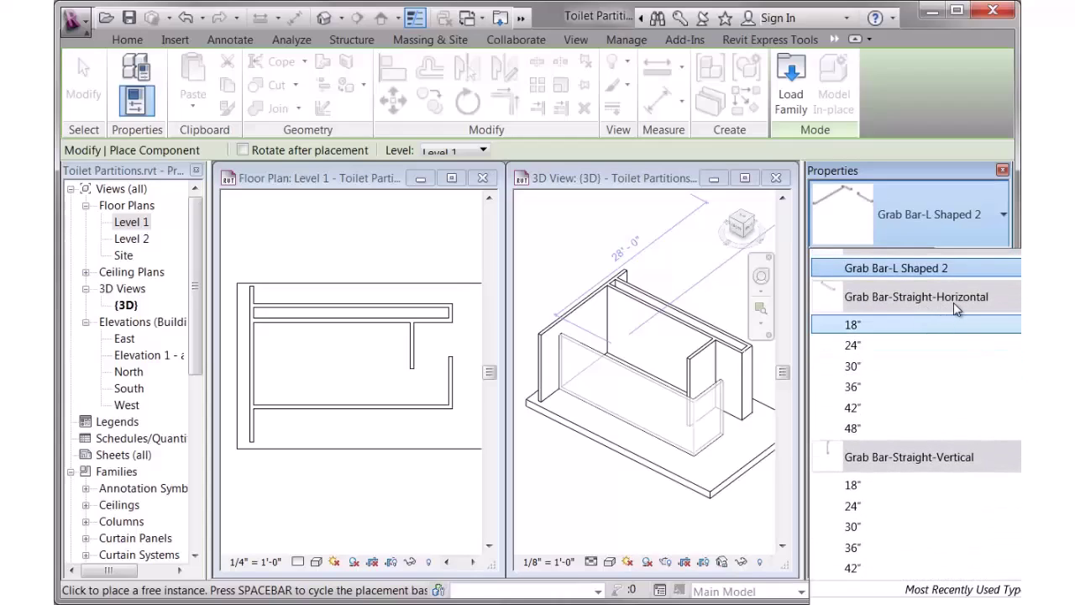
click(871, 387)
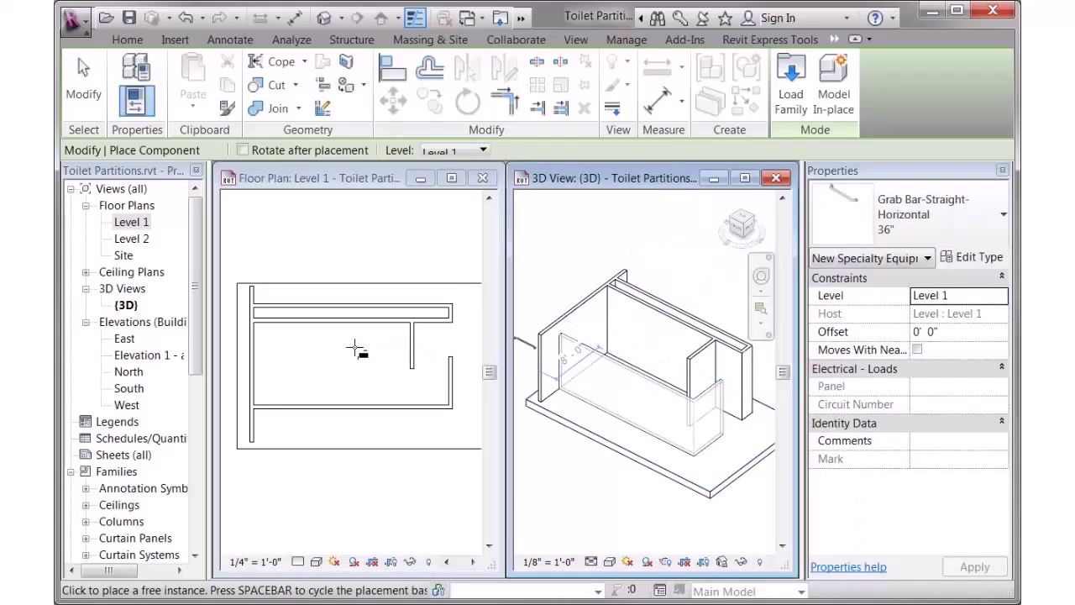
scroll(324, 353, up, 4)
middle_drag(332, 353, 411, 360)
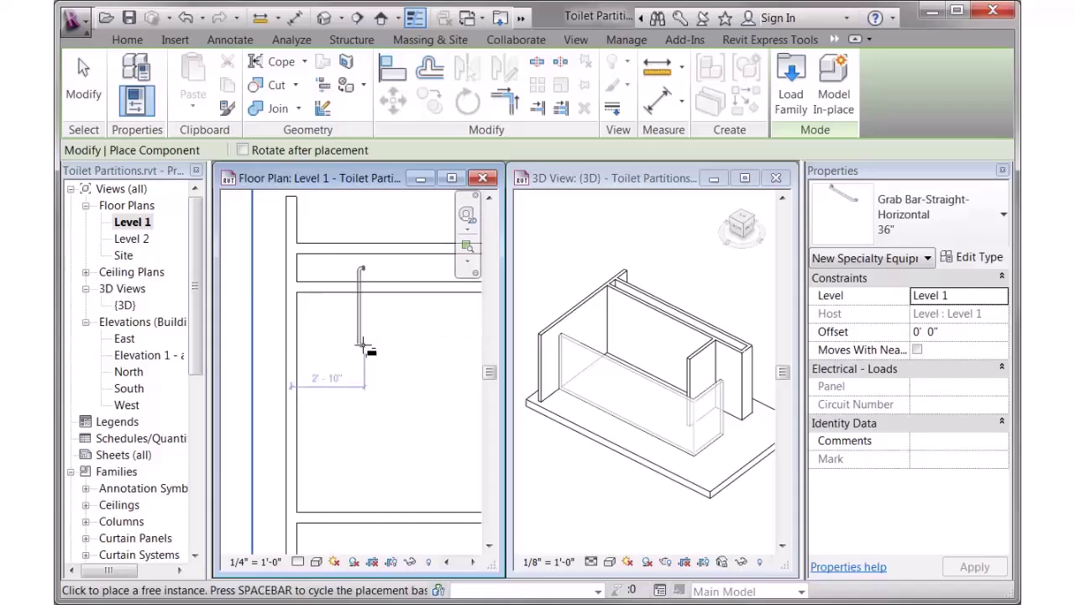
click(400, 296)
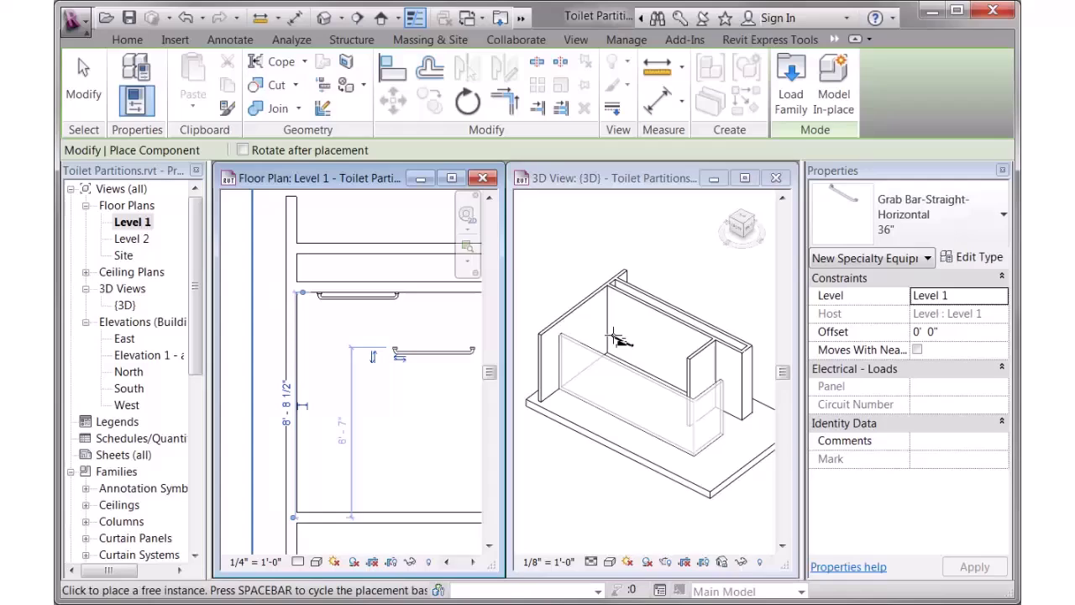
click(302, 324)
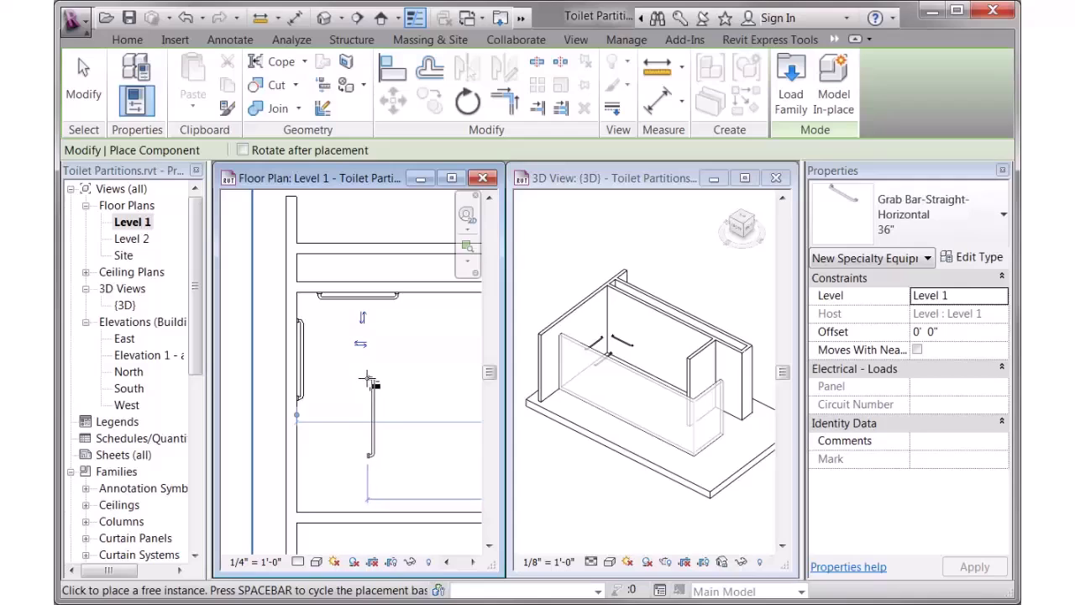
key(Escape)
key(Escape)
- Try shifting the upper-wall grab bar down and right, then undo the move
scroll(642, 346, up, 5)
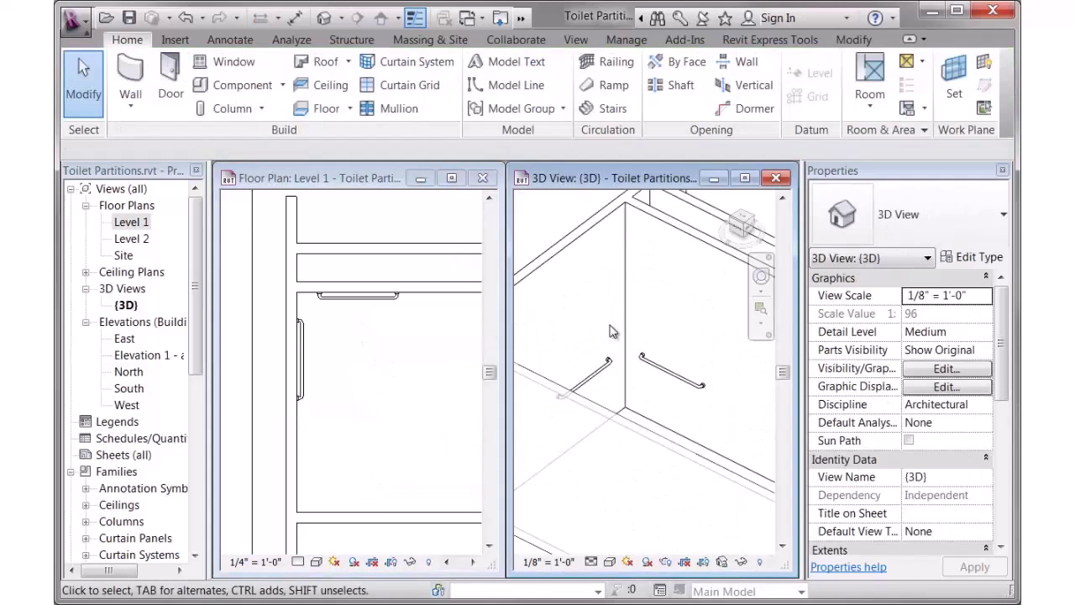
middle_drag(660, 339, 713, 328)
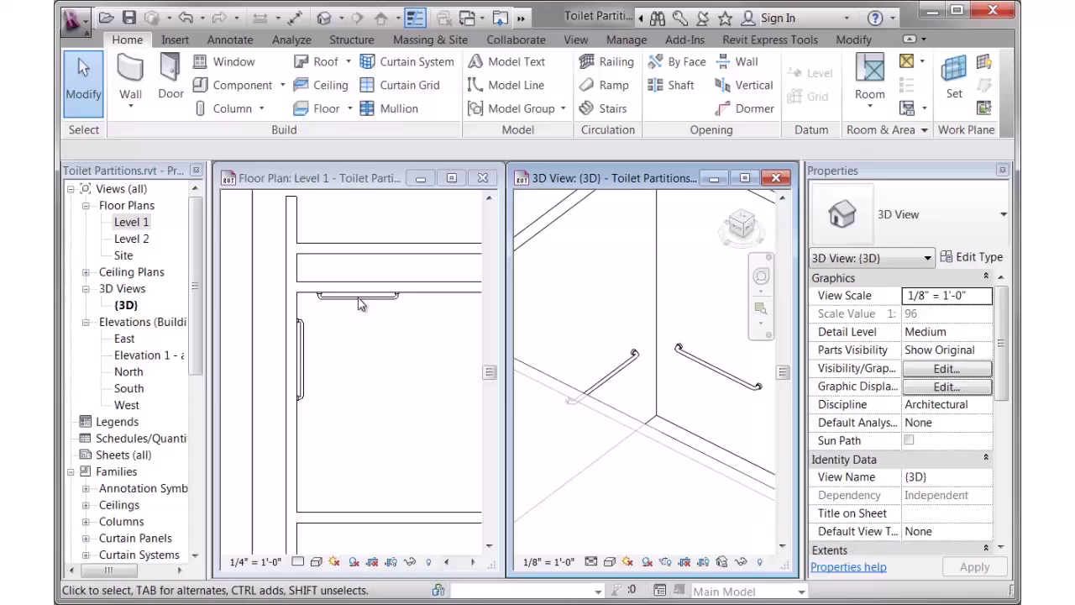
click(363, 304)
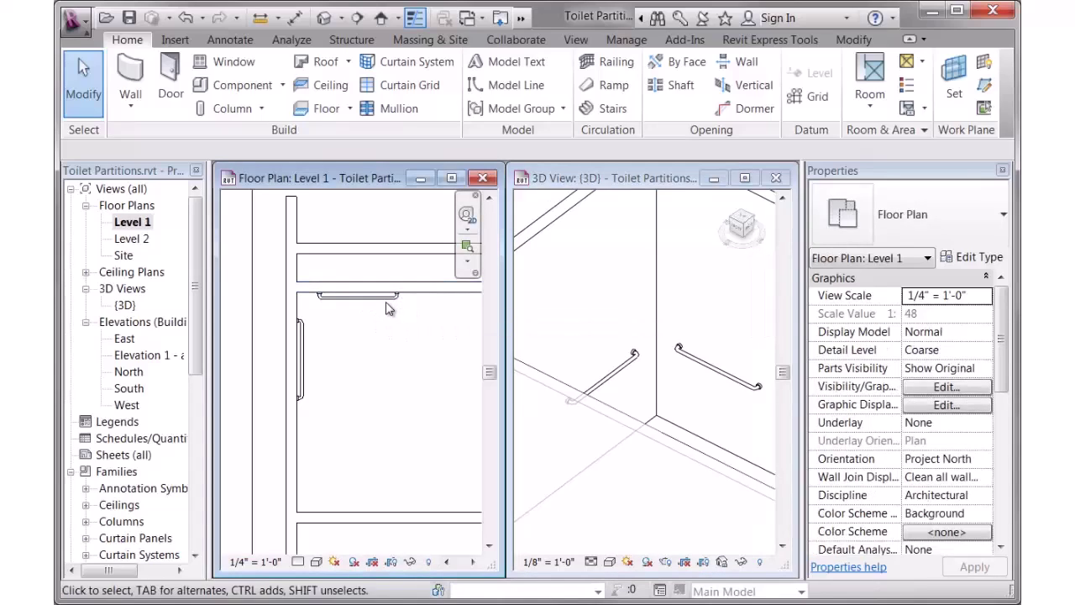
click(379, 298)
drag(379, 298, 392, 321)
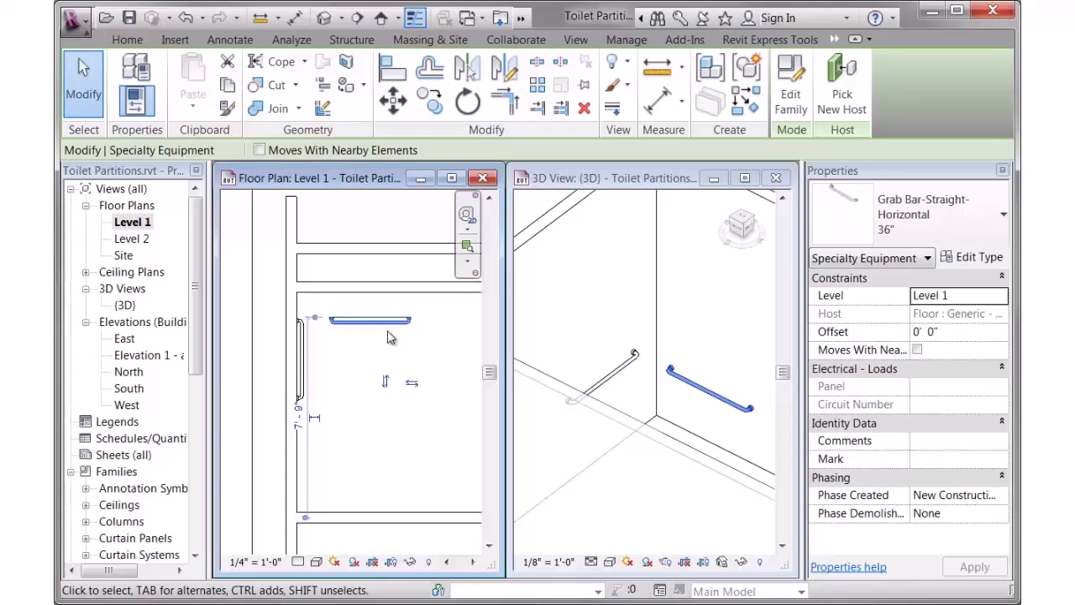
key(ctrl+z)
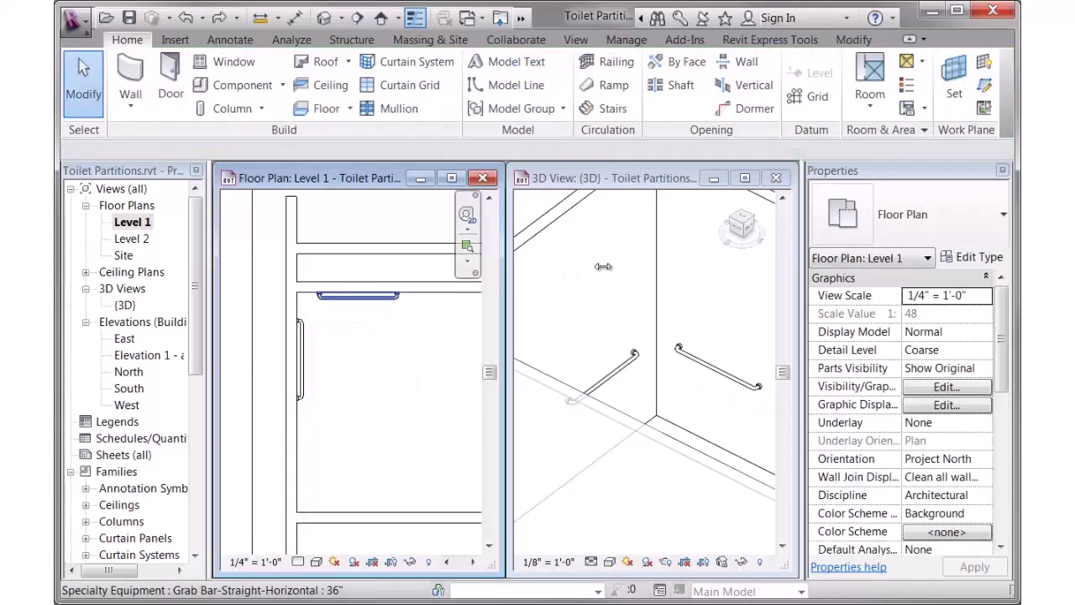
- Place a Grab Bar-Straight-Vertical 24" on the stall's left wall
click(227, 84)
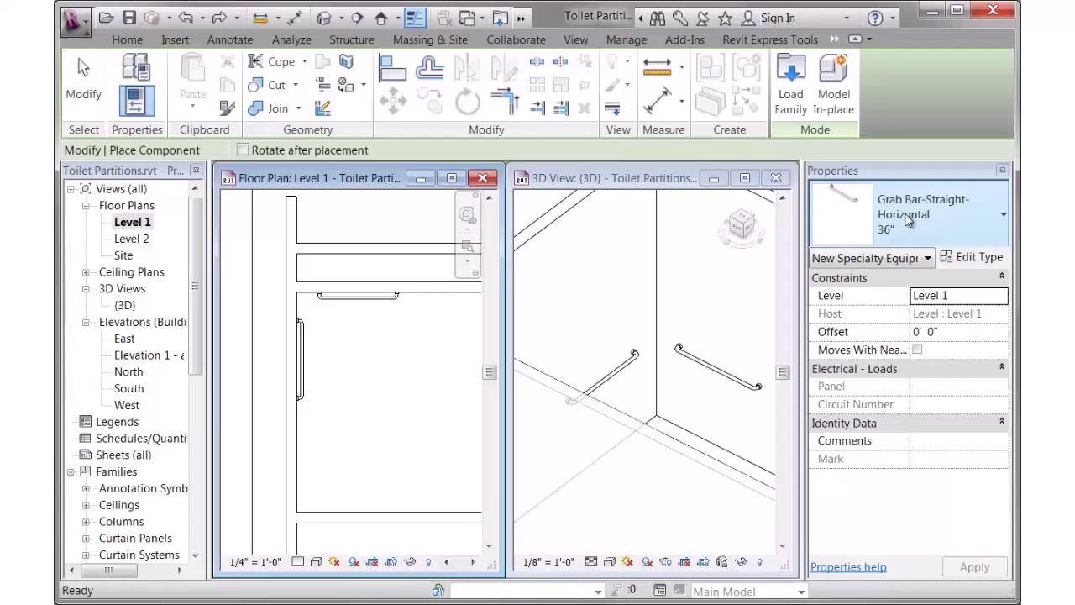
click(961, 218)
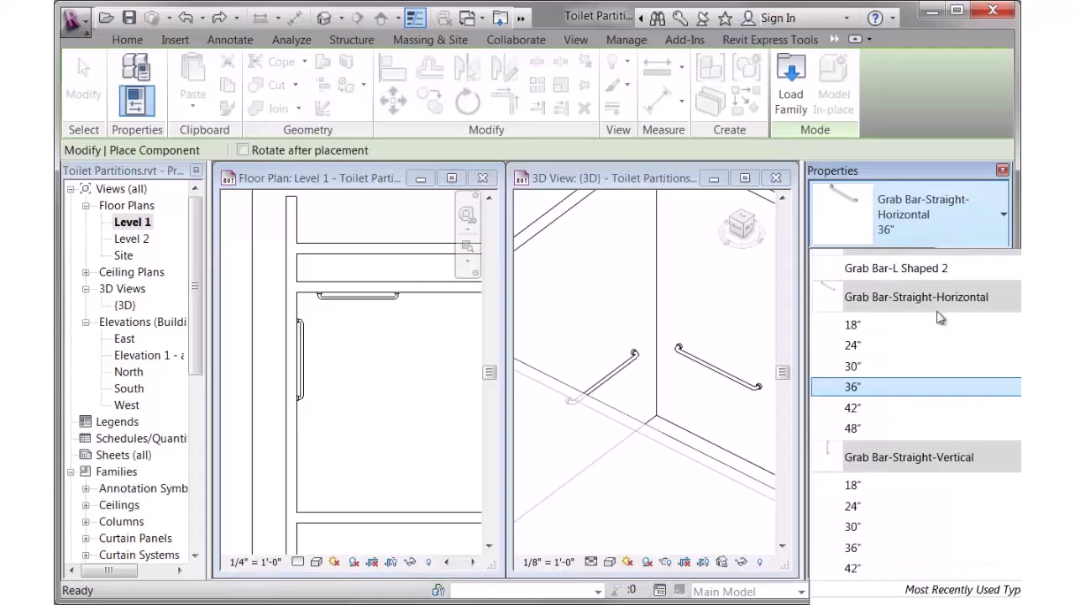
click(853, 506)
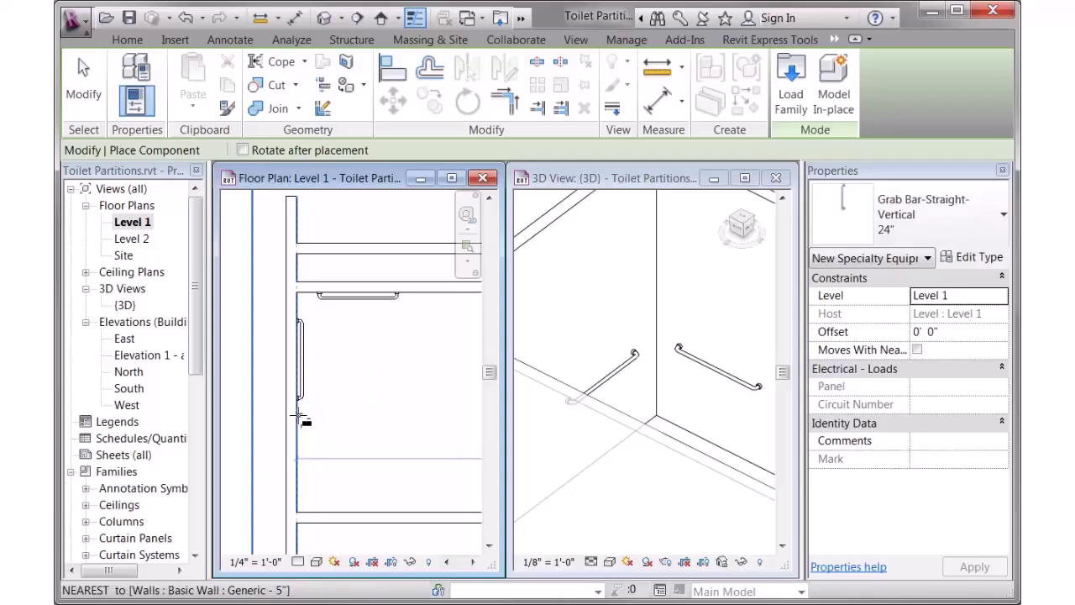
click(319, 421)
key(Escape)
key(Escape)
- Delete the 36" horizontal grab bar on the upper wall
click(605, 357)
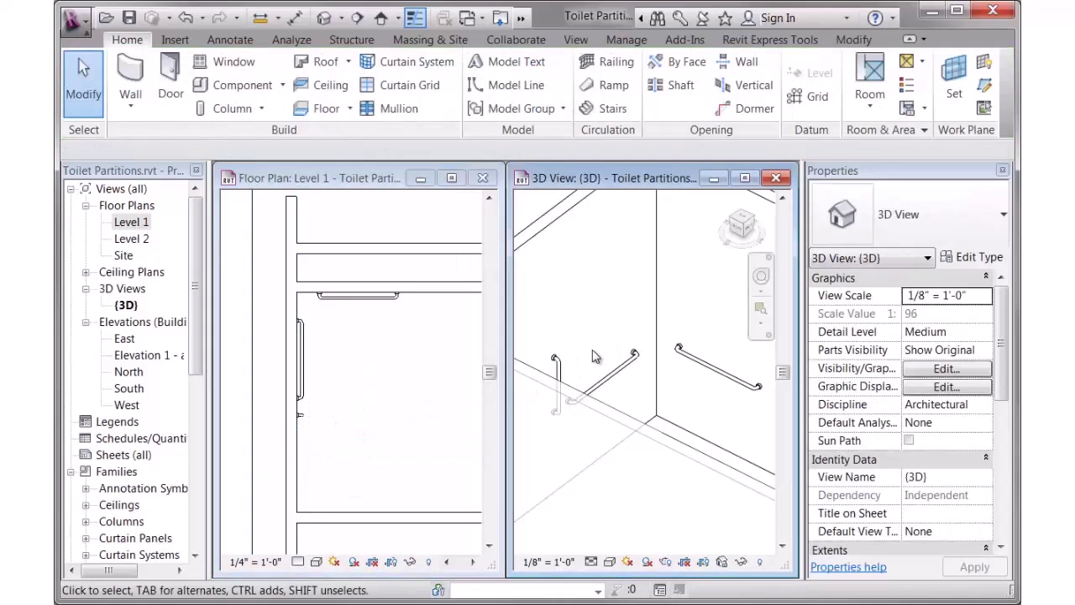
middle_drag(618, 349, 579, 370)
click(304, 401)
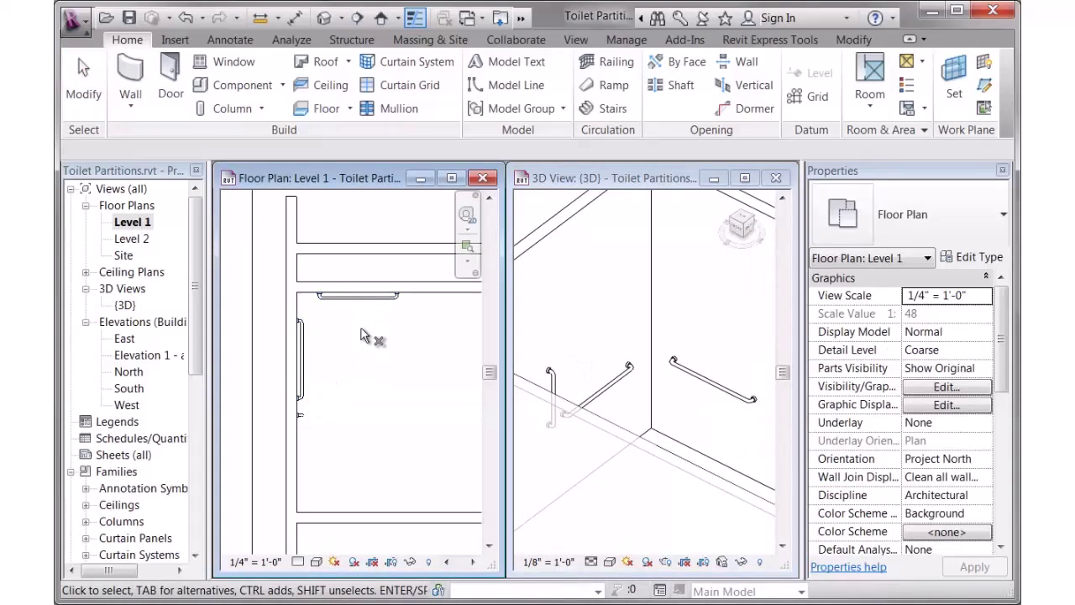
click(361, 296)
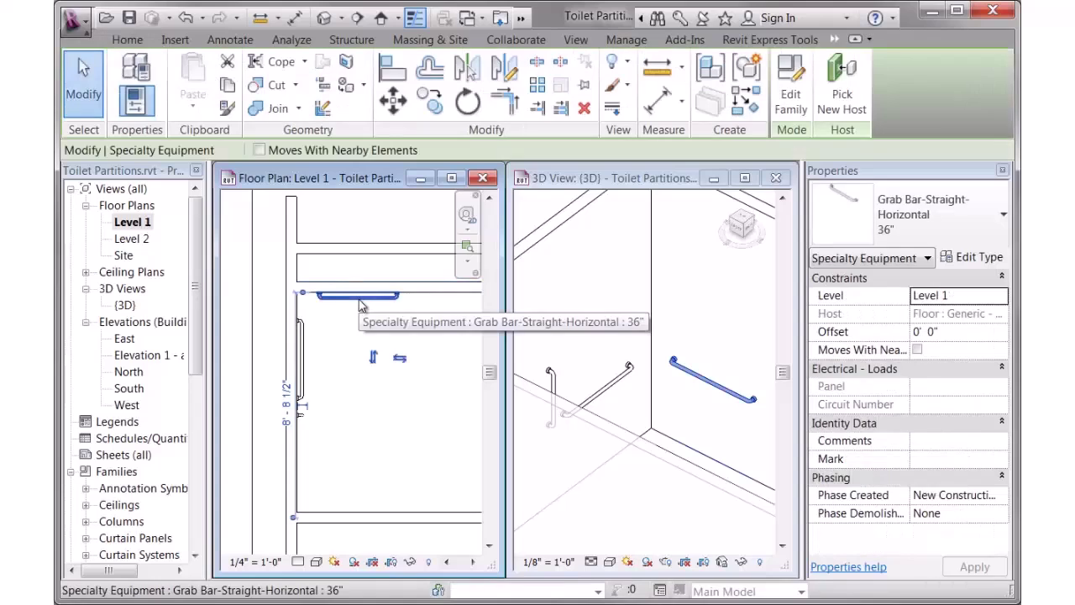
key(Delete)
- Delete the side-wall horizontal bar and place a Grab Bar-L Shaped in the upper-left corner
click(299, 361)
key(Delete)
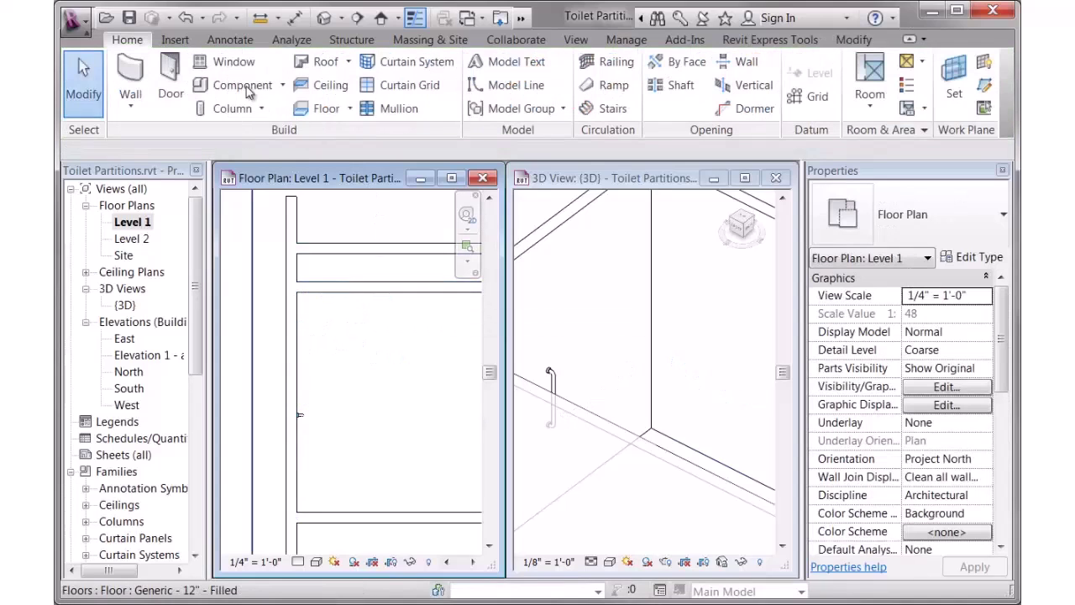
click(242, 85)
click(968, 236)
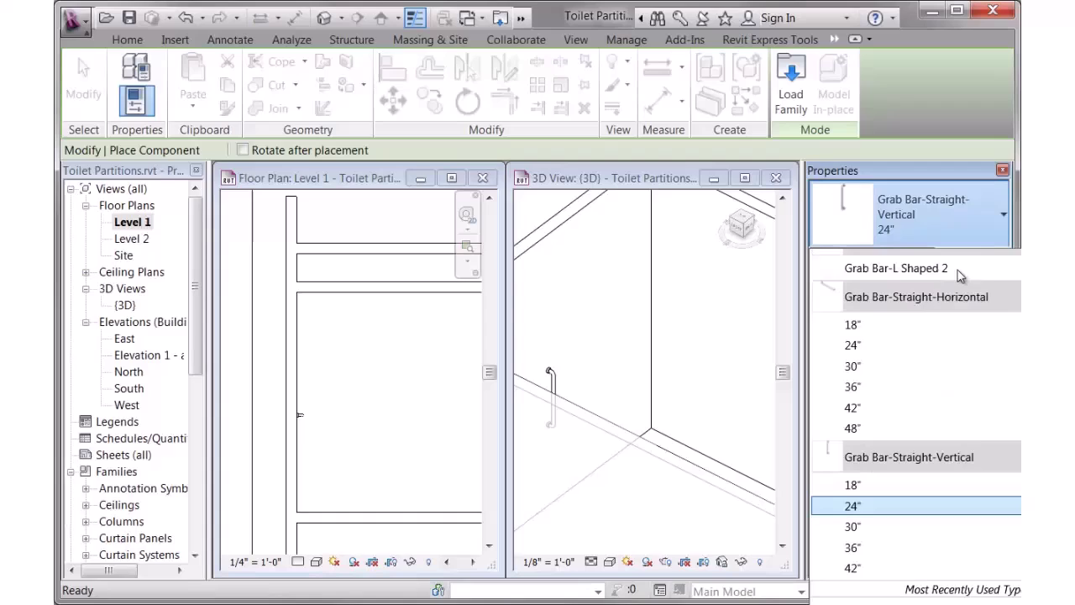
scroll(908, 353, up, 3)
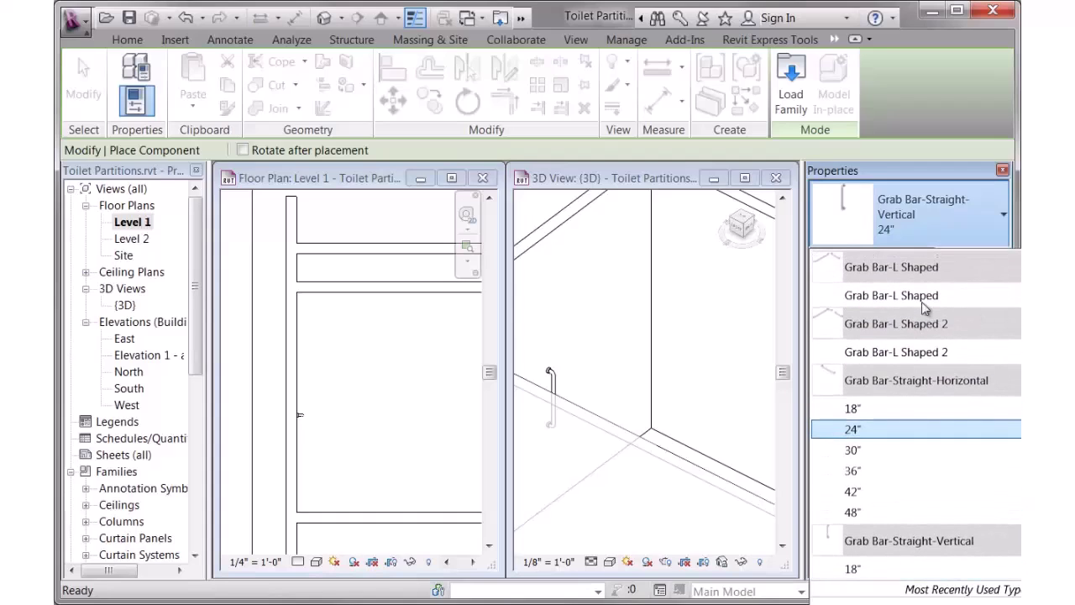
click(881, 293)
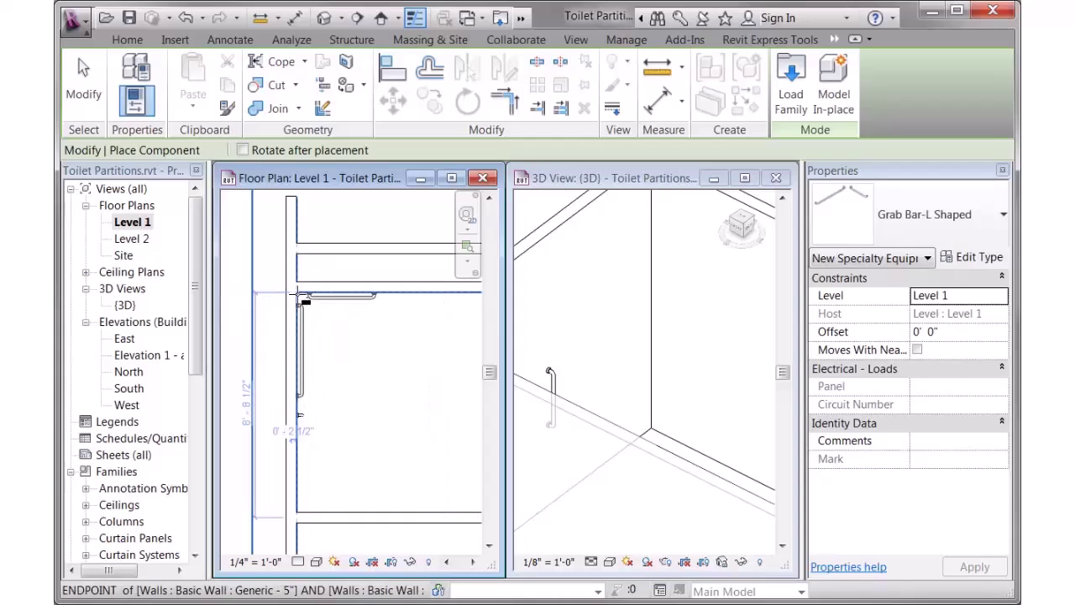
click(302, 296)
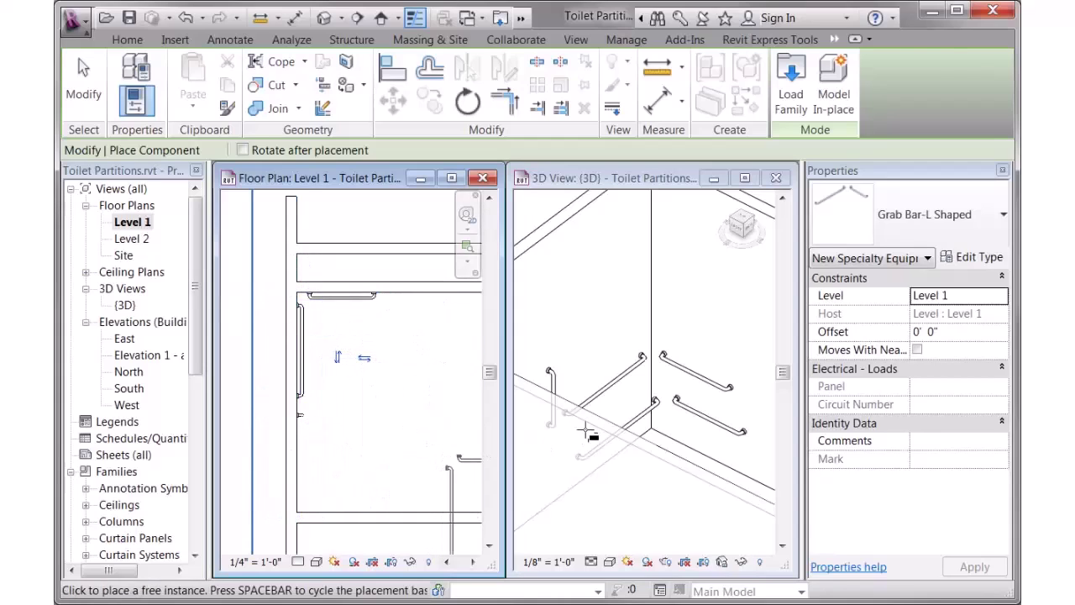
key(Escape)
key(Escape)
- Change the placed L-shaped bar's type to Grab Bar-L Shaped 2
click(366, 300)
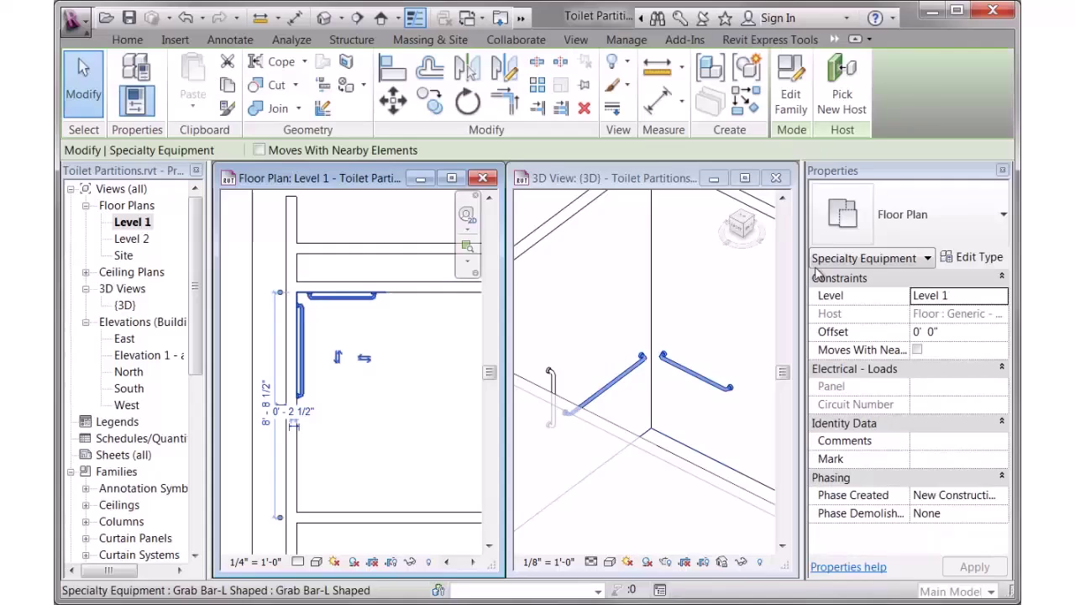
click(958, 227)
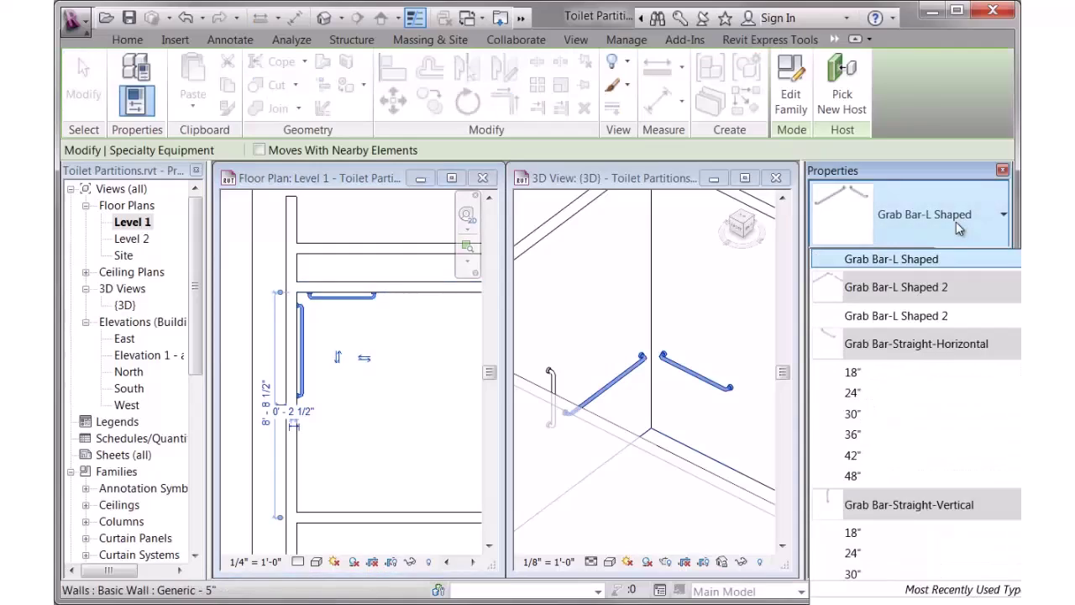
click(938, 318)
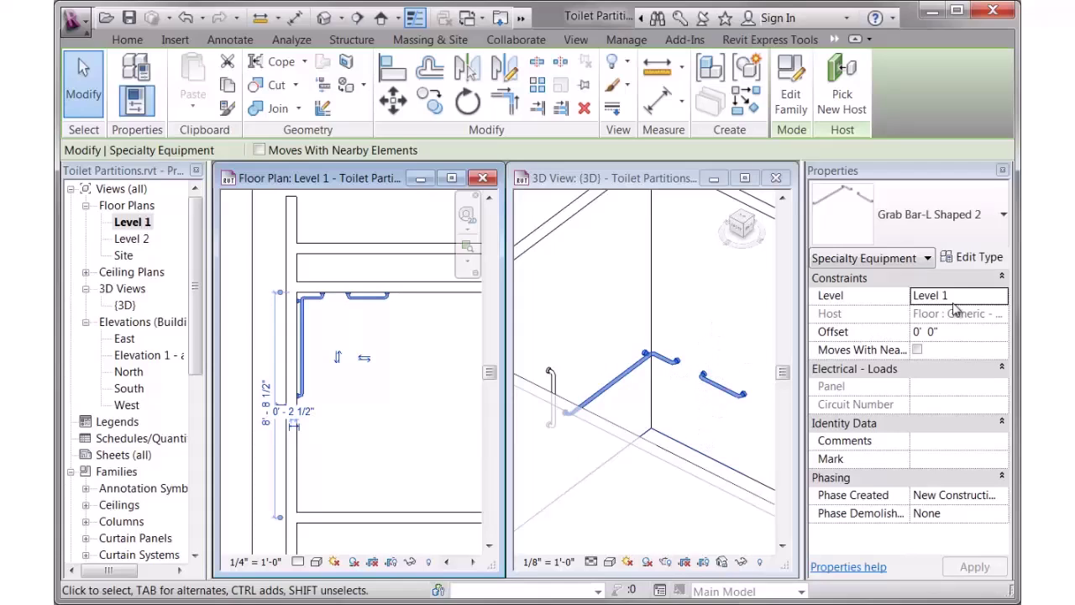
- In the type properties, try a 0 Side Bar Return Length, then restore it to 1' 0"
click(975, 259)
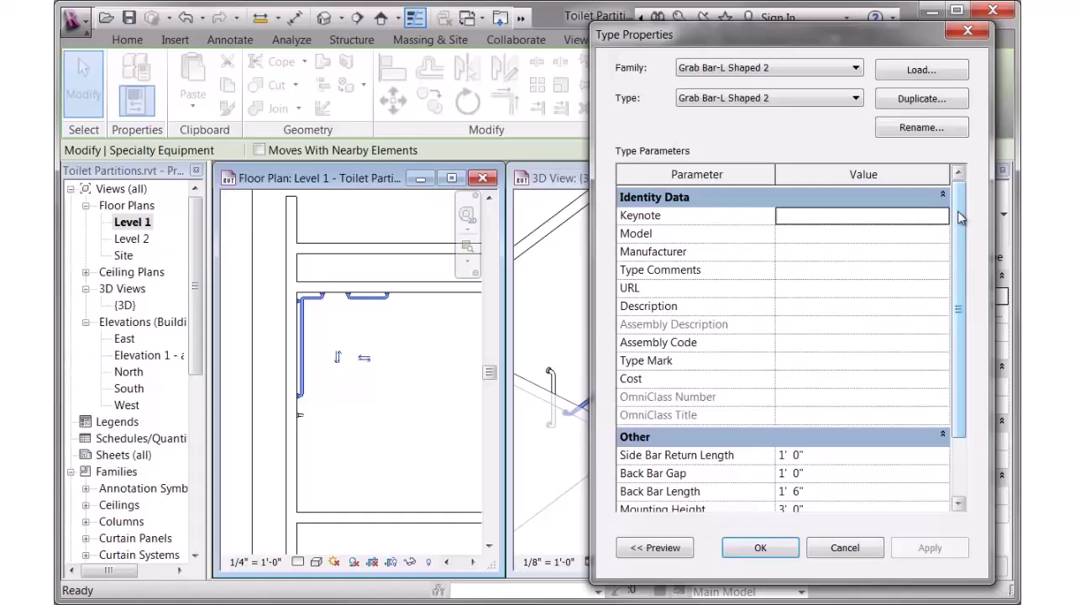
scroll(960, 217, down, 3)
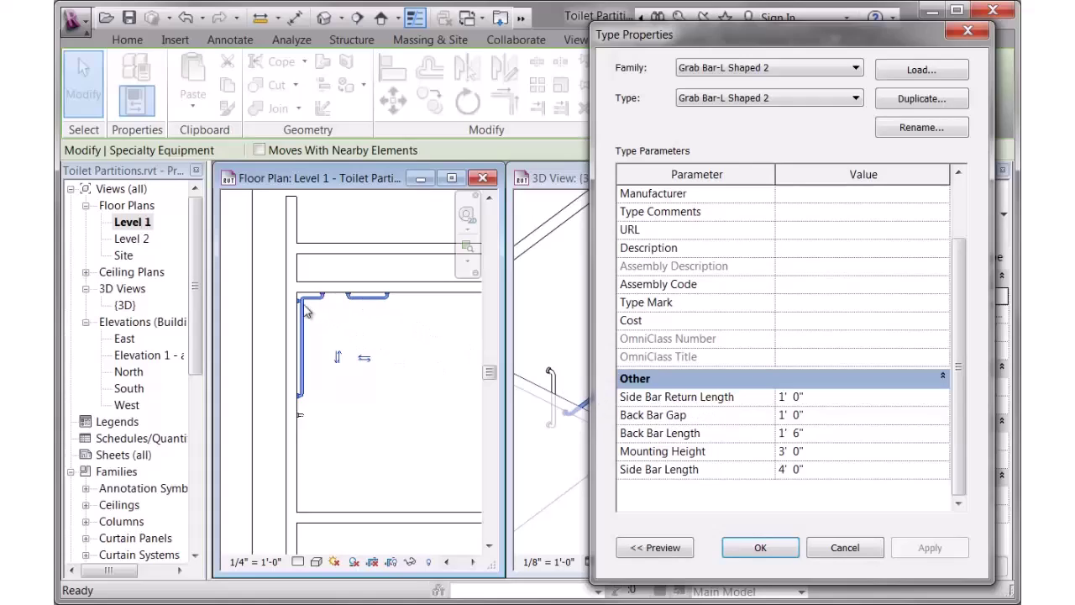
click(822, 398)
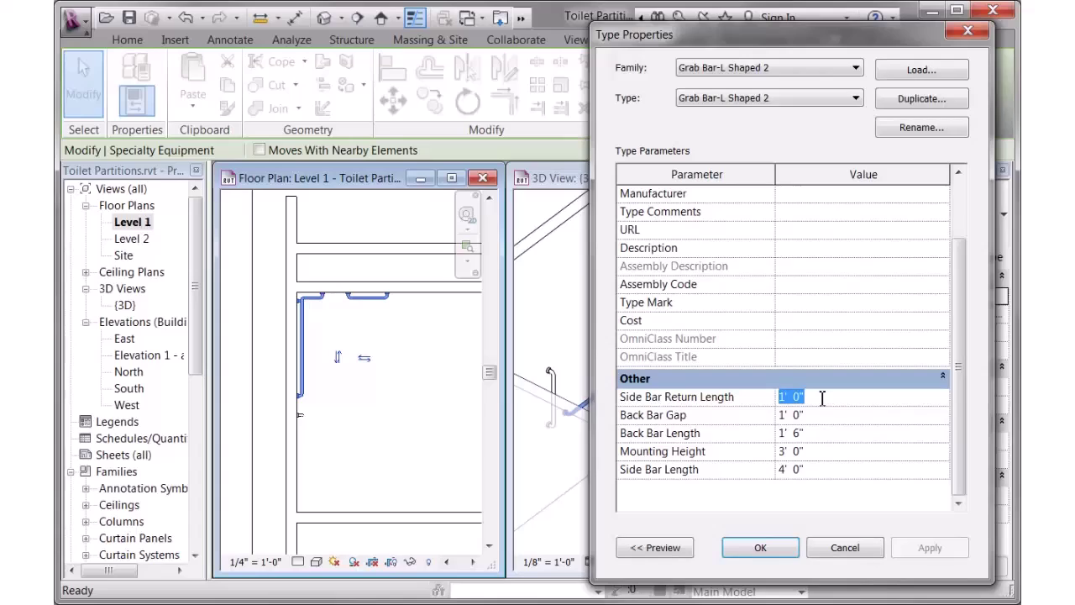
text(0 6)
click(922, 547)
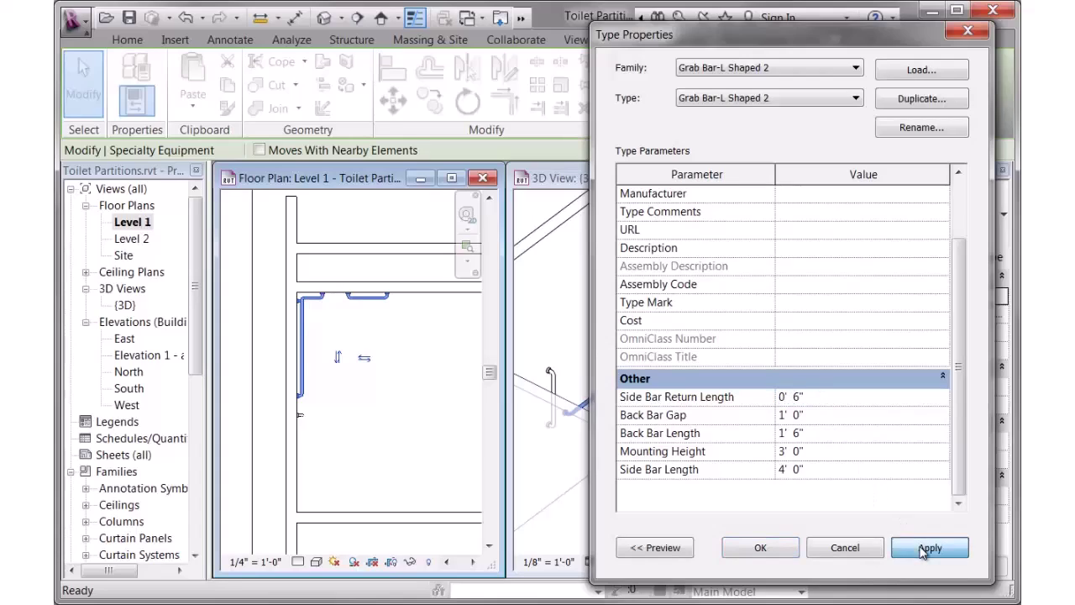
click(817, 401)
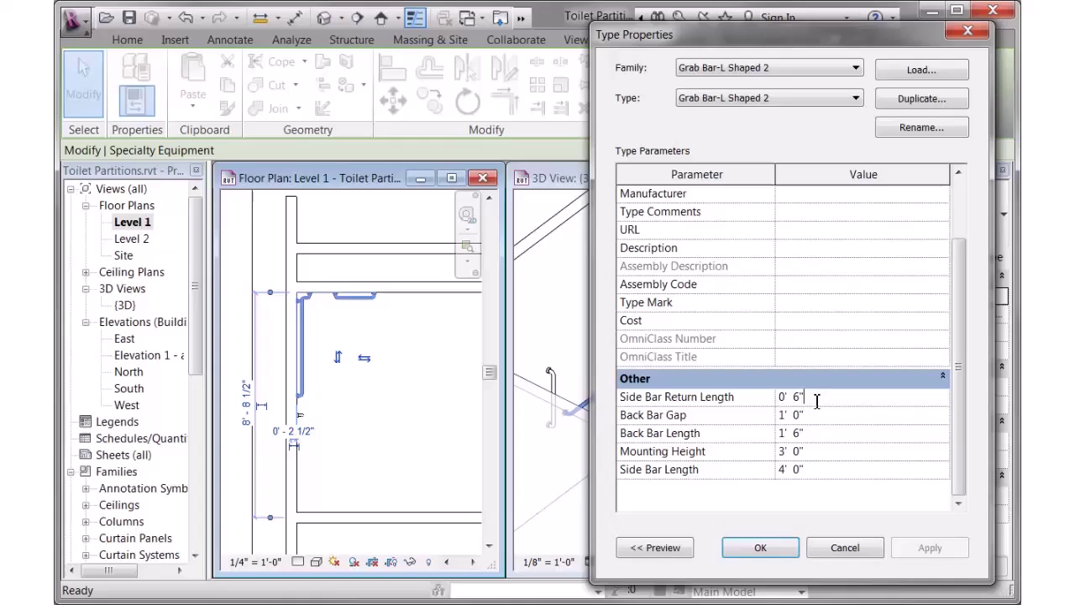
text(1)
click(936, 550)
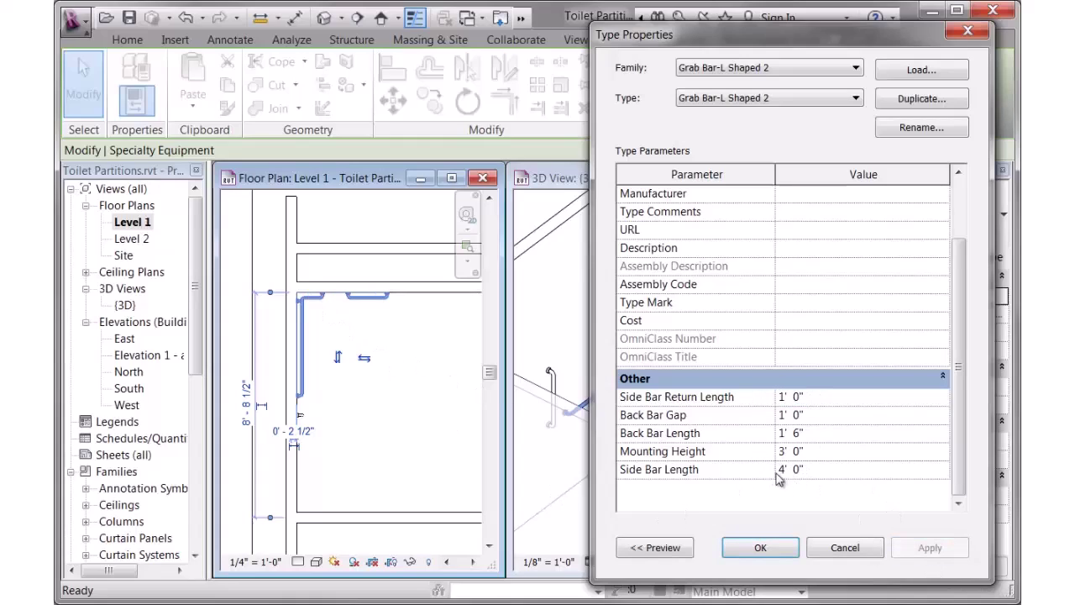
- Set the Side Bar Length to 3' 0" and confirm the type changes
click(823, 473)
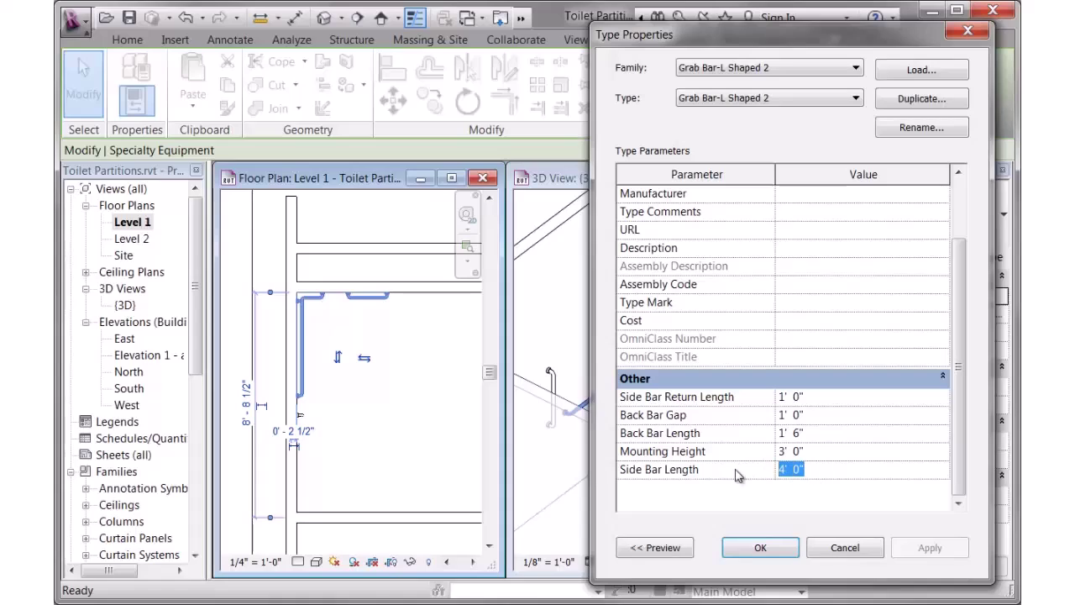
text(3)
click(930, 549)
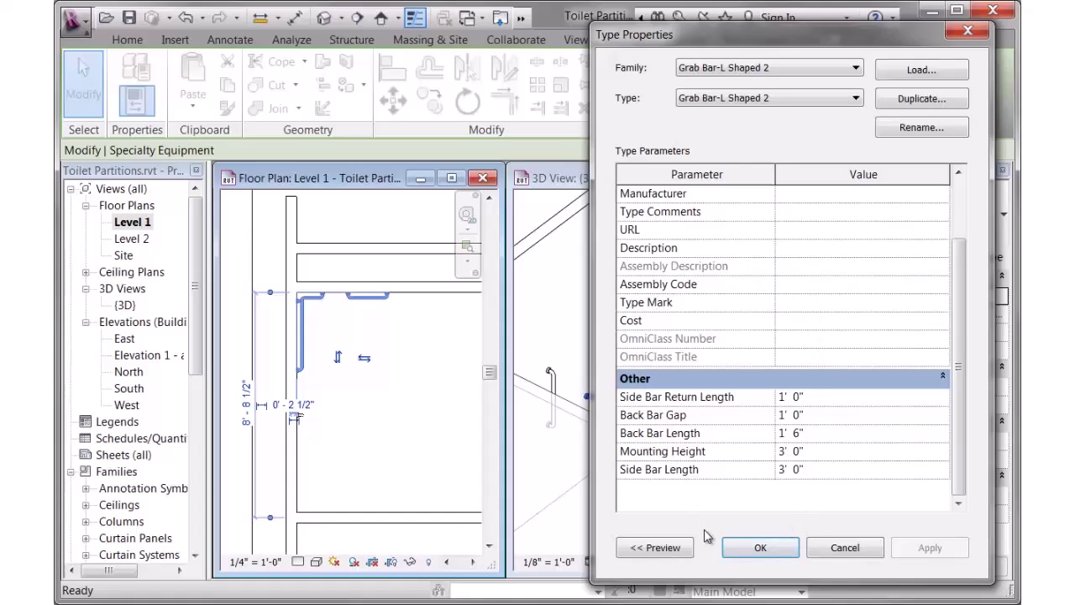
click(759, 548)
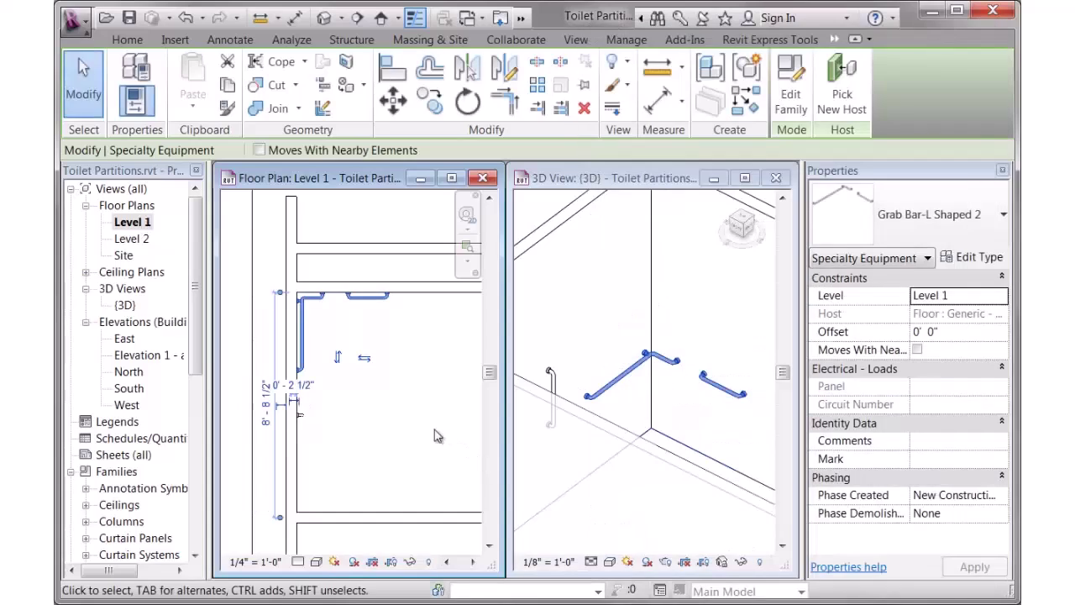
click(367, 410)
- Frame the stall in the floor plan and 3D view
scroll(367, 407, down, 2)
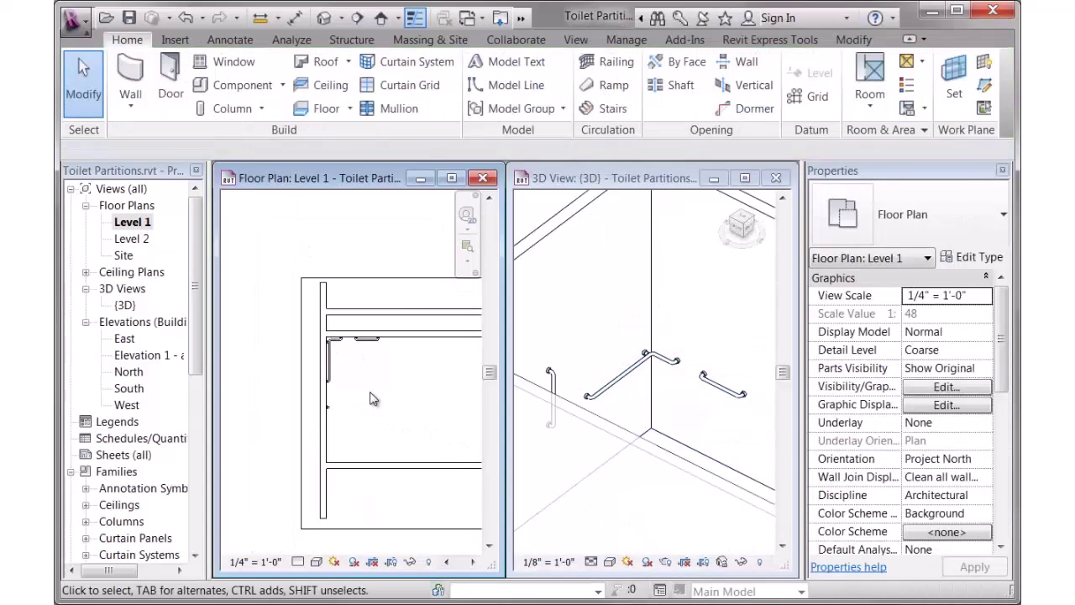
middle_drag(372, 396, 317, 367)
click(587, 333)
scroll(589, 332, up, 2)
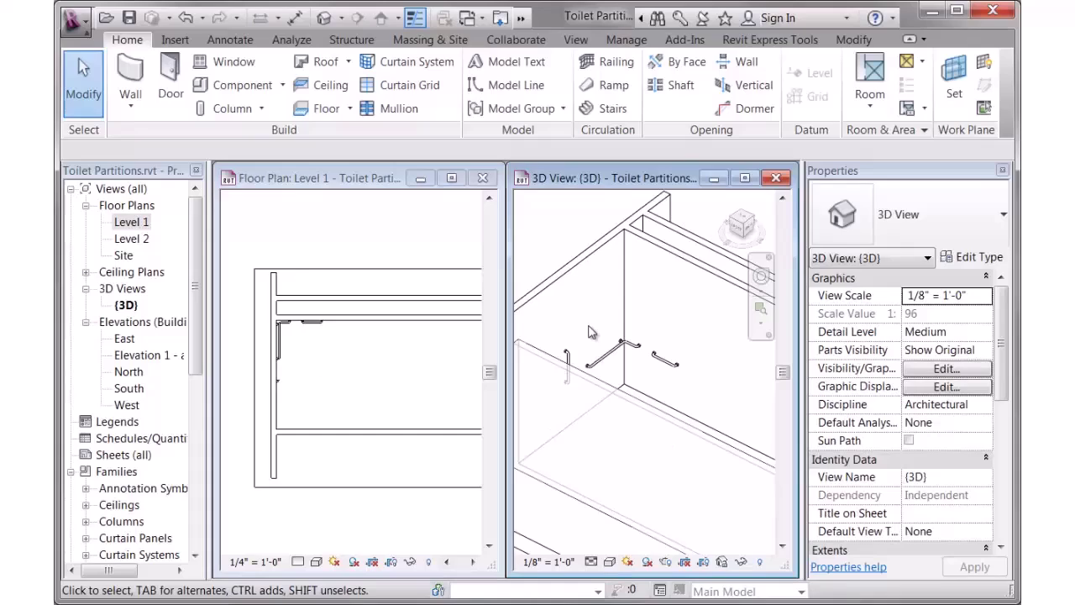
middle_drag(602, 325, 611, 327)
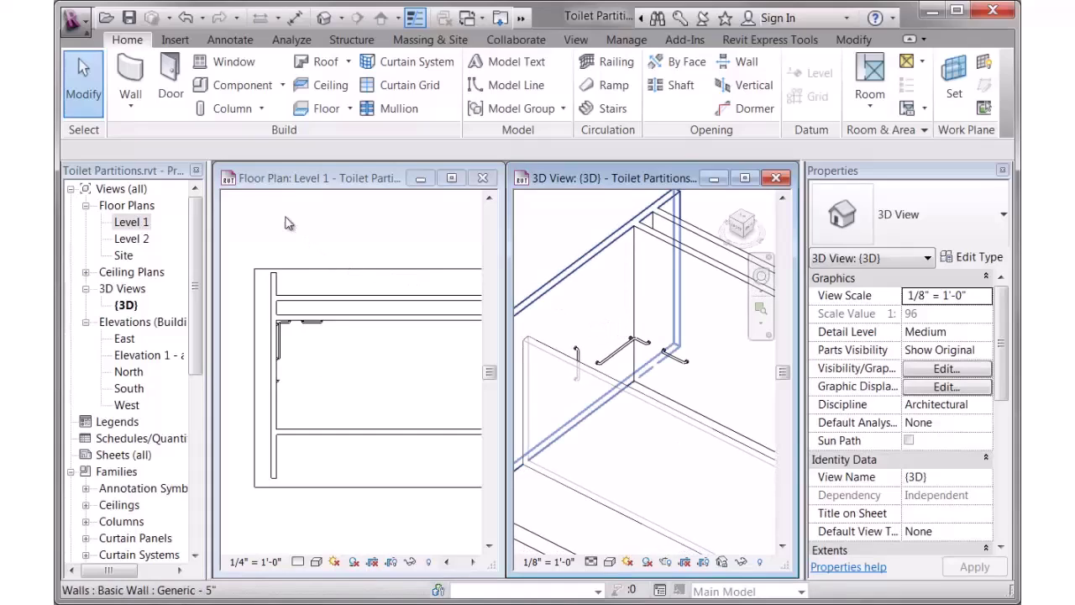
- Place a Toilet Partition Divider Panel: Standard Panel against the back wall in plan
click(254, 86)
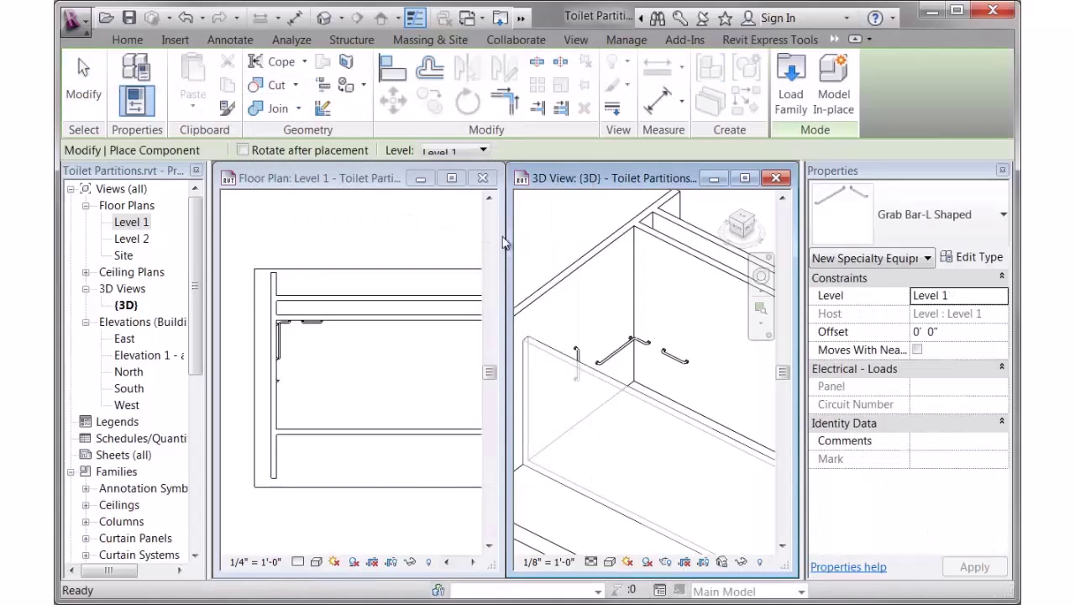
click(924, 214)
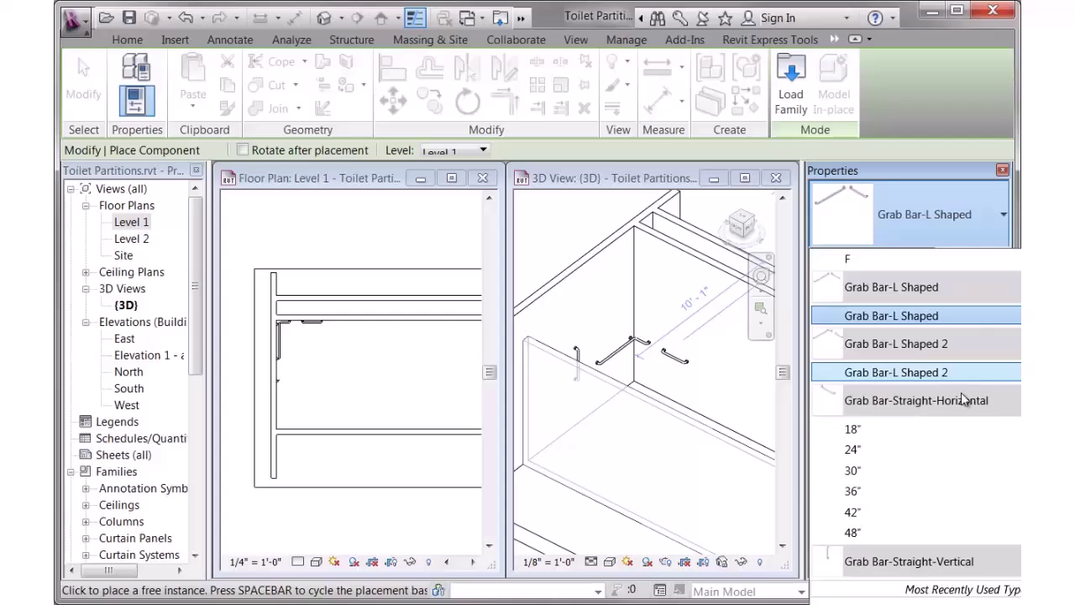
scroll(963, 420, down, 3)
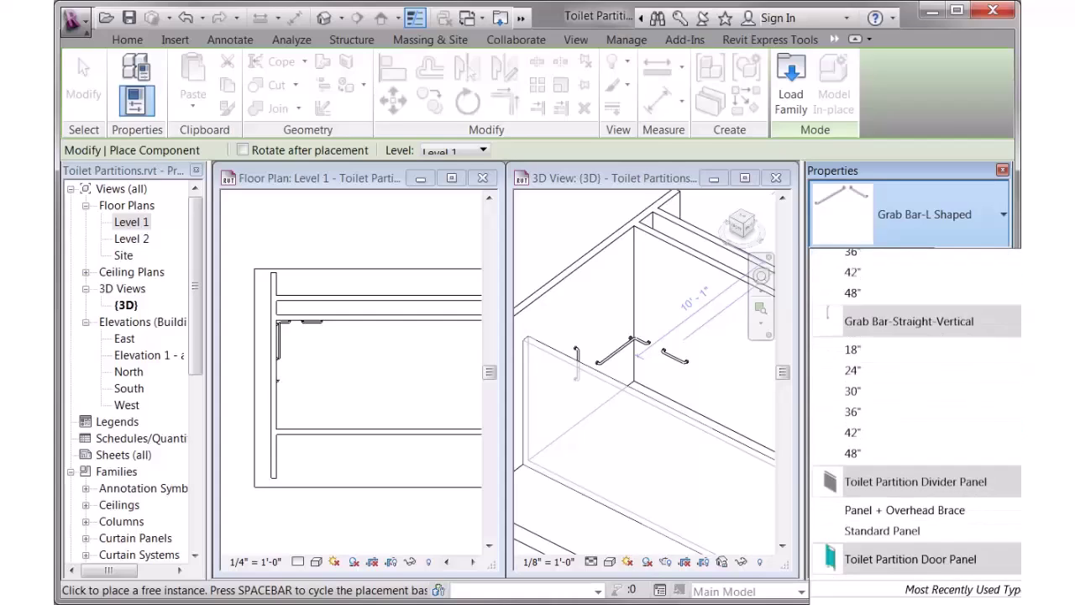
scroll(955, 349, down, 2)
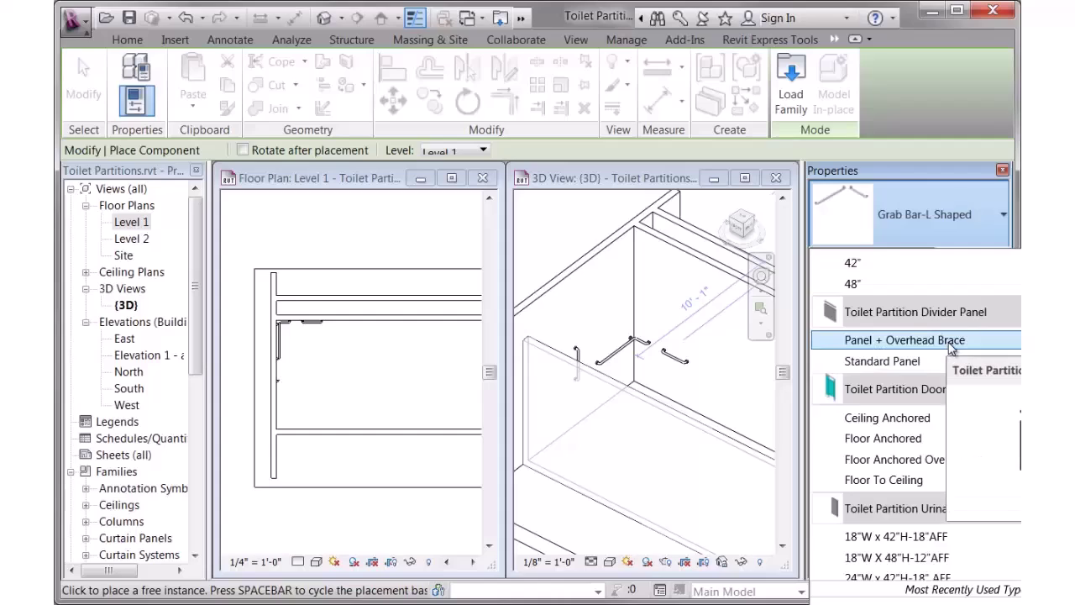
click(913, 362)
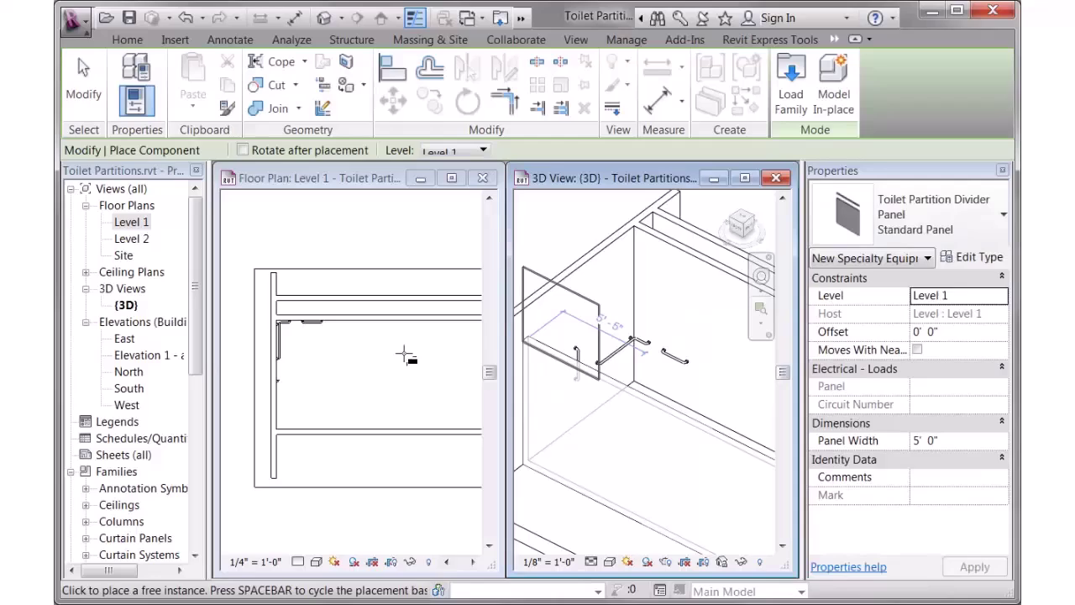
click(351, 372)
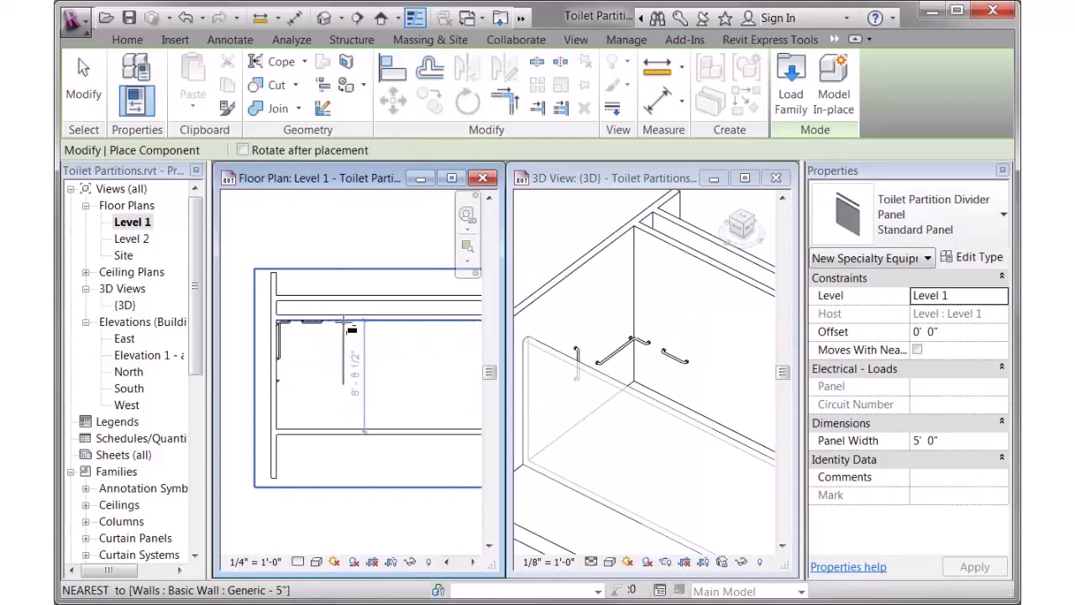
click(349, 322)
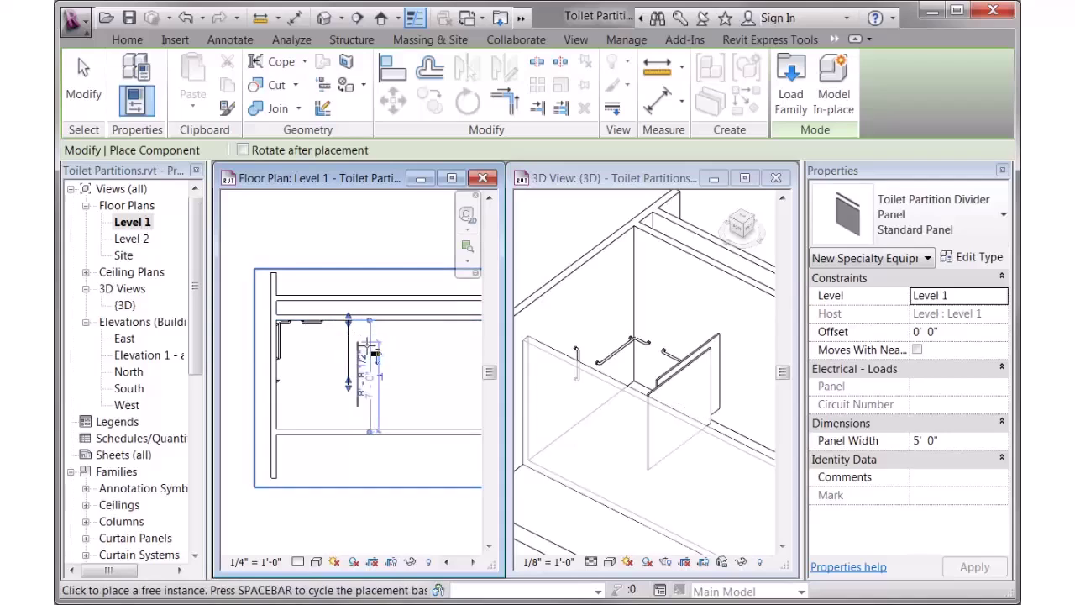
click(80, 67)
- Inspect the new divider in 3D and re-frame the stall in plan
click(732, 340)
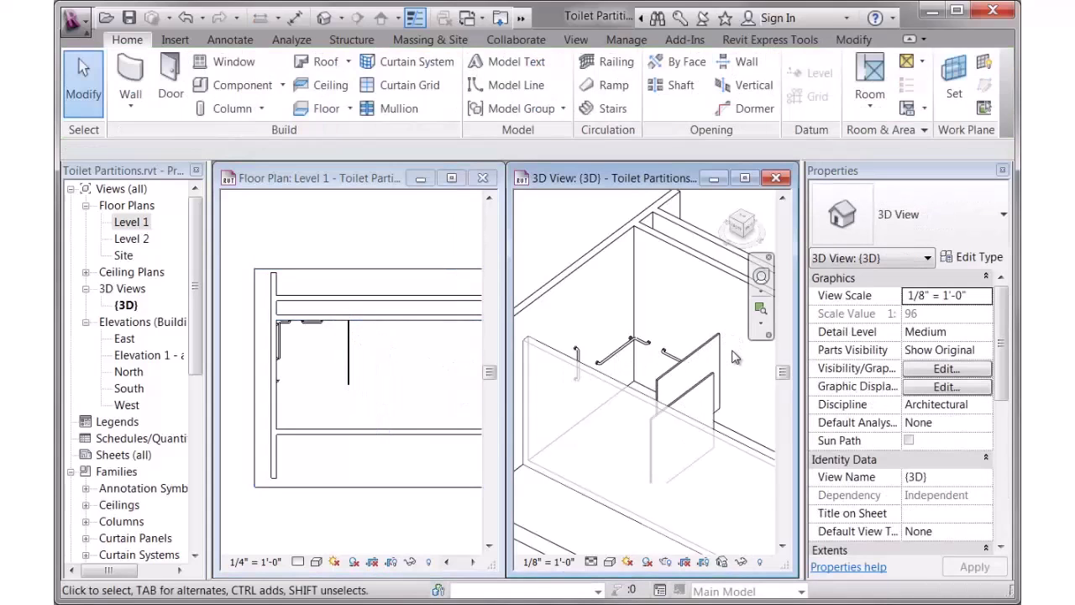
scroll(733, 357, up, 2)
scroll(733, 357, down, 2)
click(306, 351)
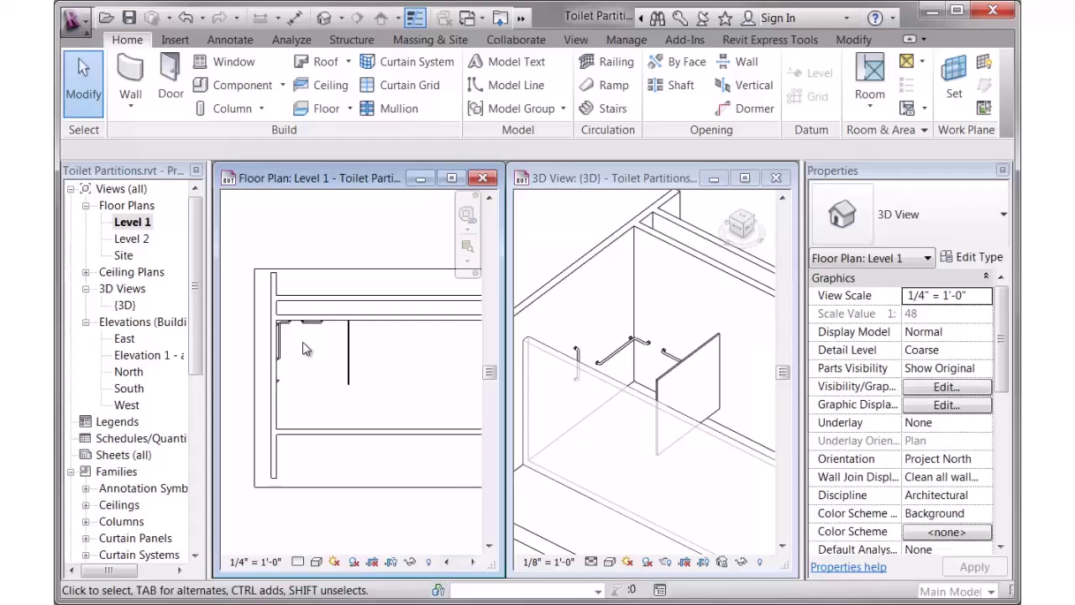
scroll(322, 347, up, 2)
scroll(322, 347, up, 1)
middle_drag(322, 347, 343, 367)
- Dimension the divider panel with DI and set it 5' 0" from the side wall
key(d)
key(i)
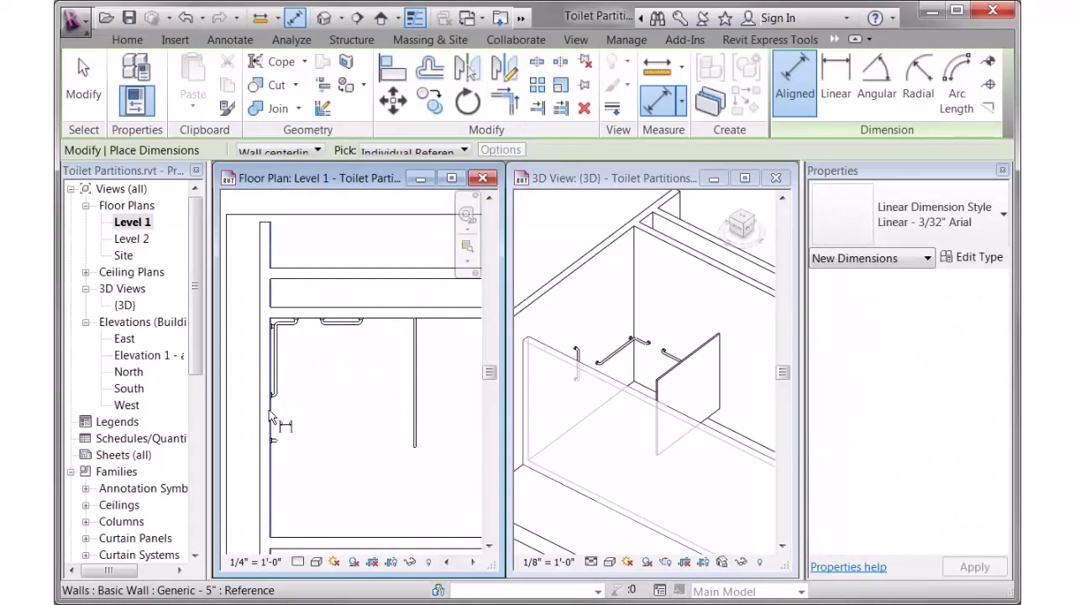
scroll(417, 395, up, 2)
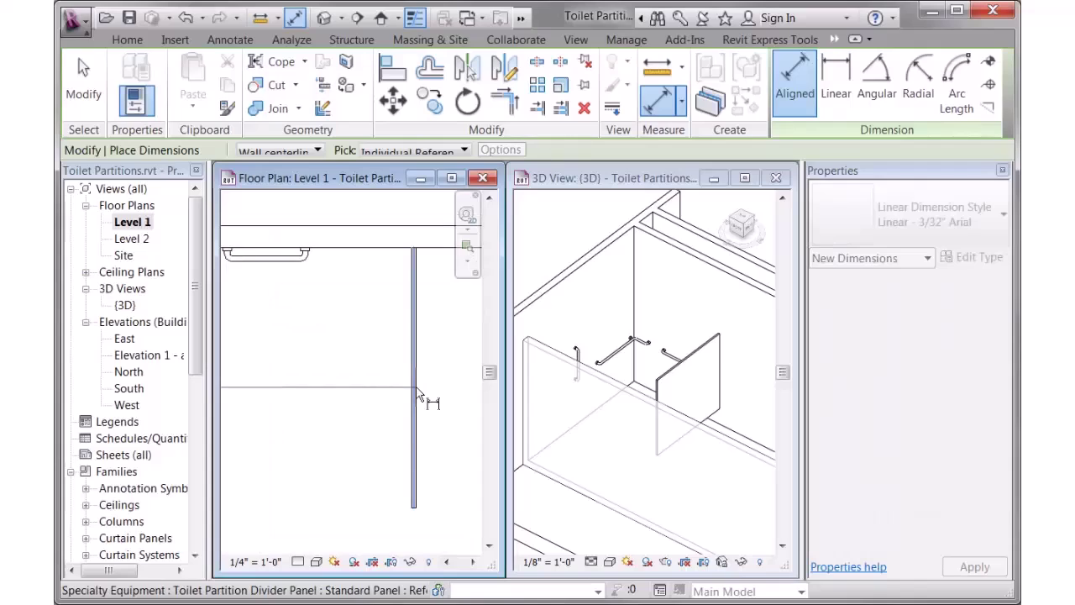
click(417, 395)
scroll(419, 392, down, 2)
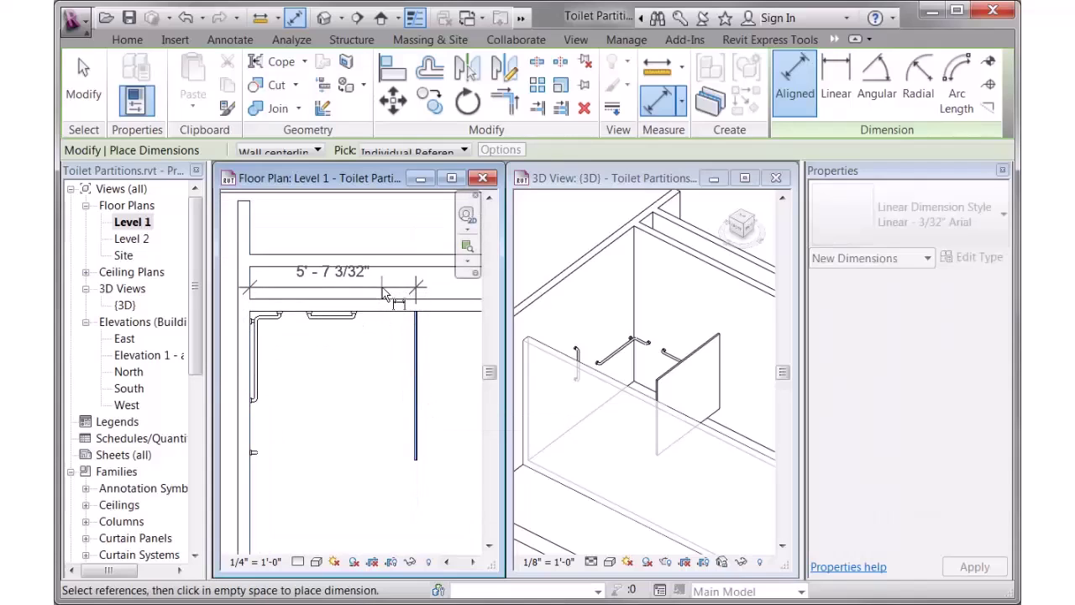
click(408, 232)
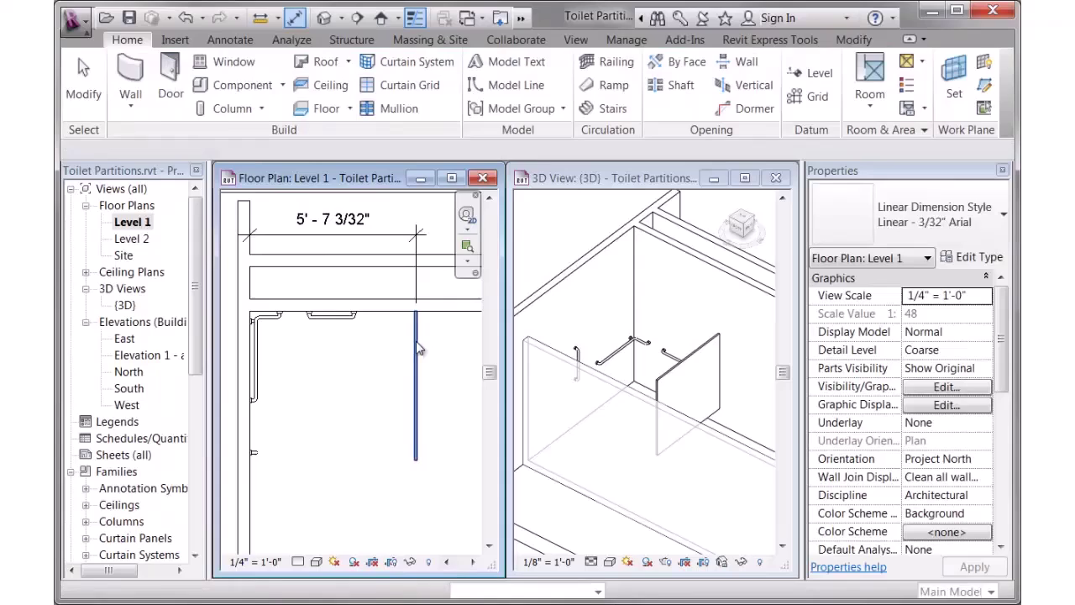
click(418, 348)
click(327, 217)
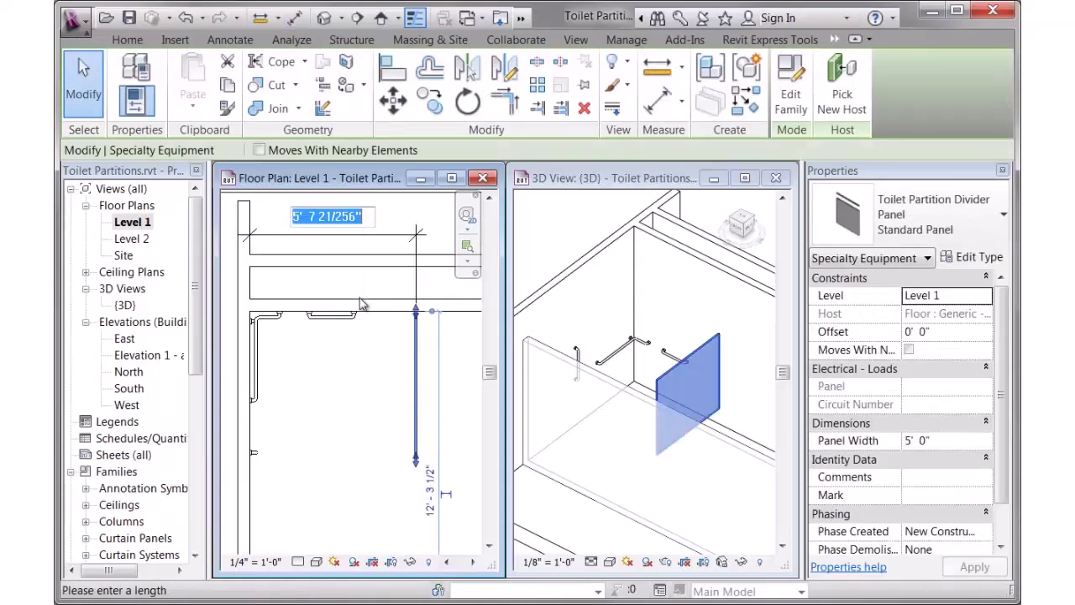
text(5)
key(Return)
- Move the divider panel 3 feet with MV
click(350, 368)
scroll(353, 383, down, 1)
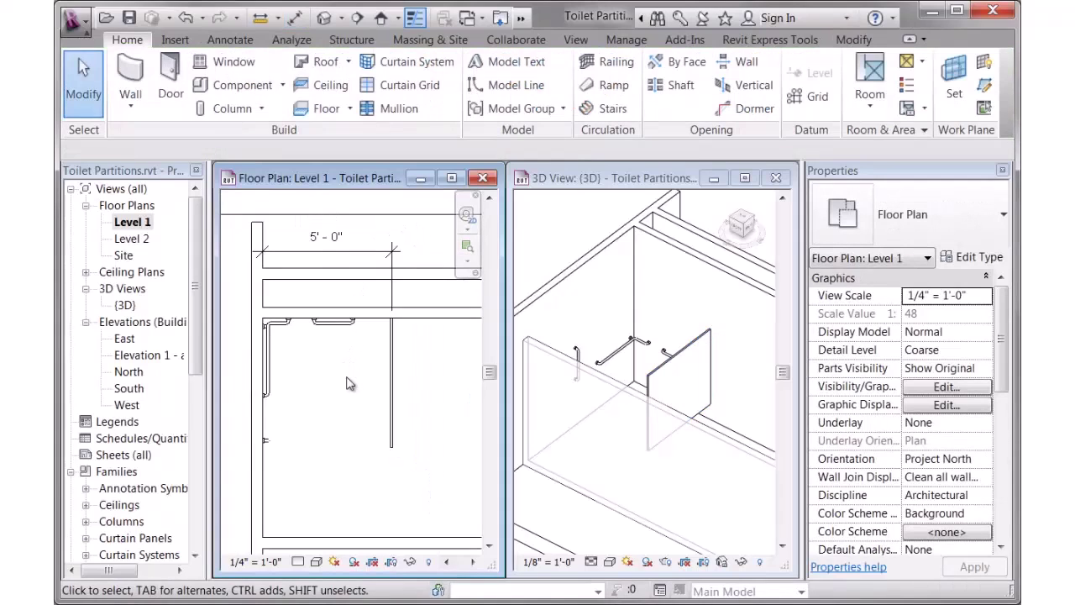
mouse_move(353, 384)
middle_down()
mouse_move(343, 384)
mouse_move(401, 372)
mouse_move(350, 370)
middle_up()
scroll(377, 370, down, 1)
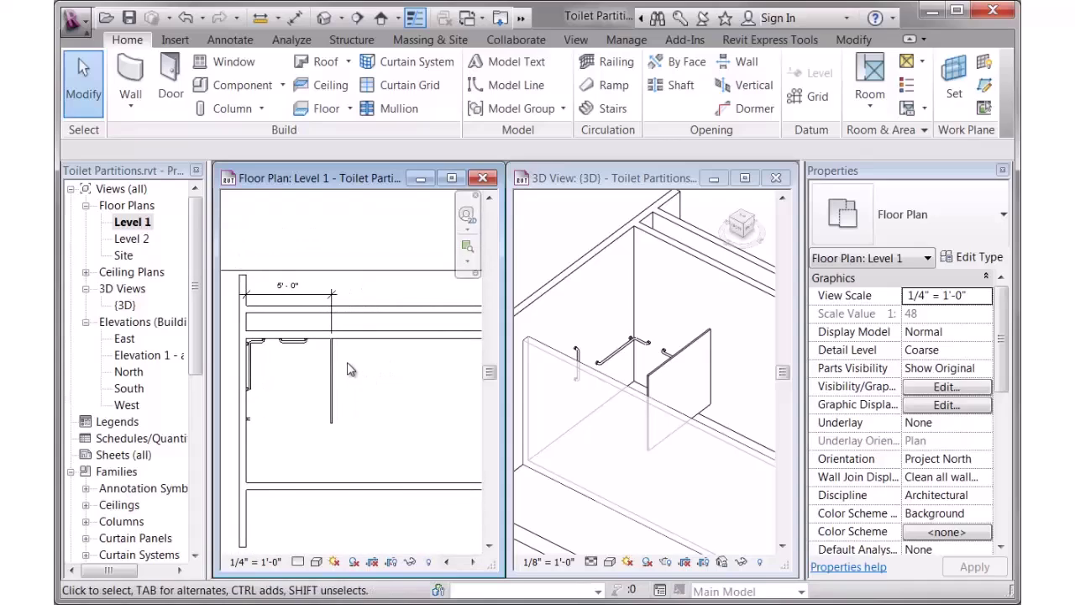
click(332, 377)
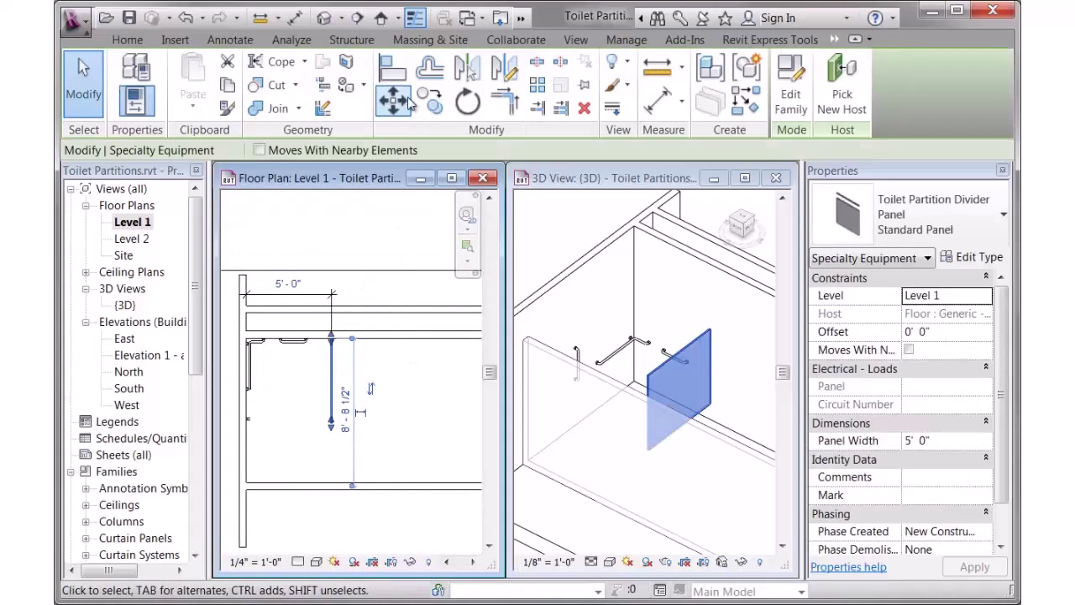
key(m)
key(v)
click(350, 287)
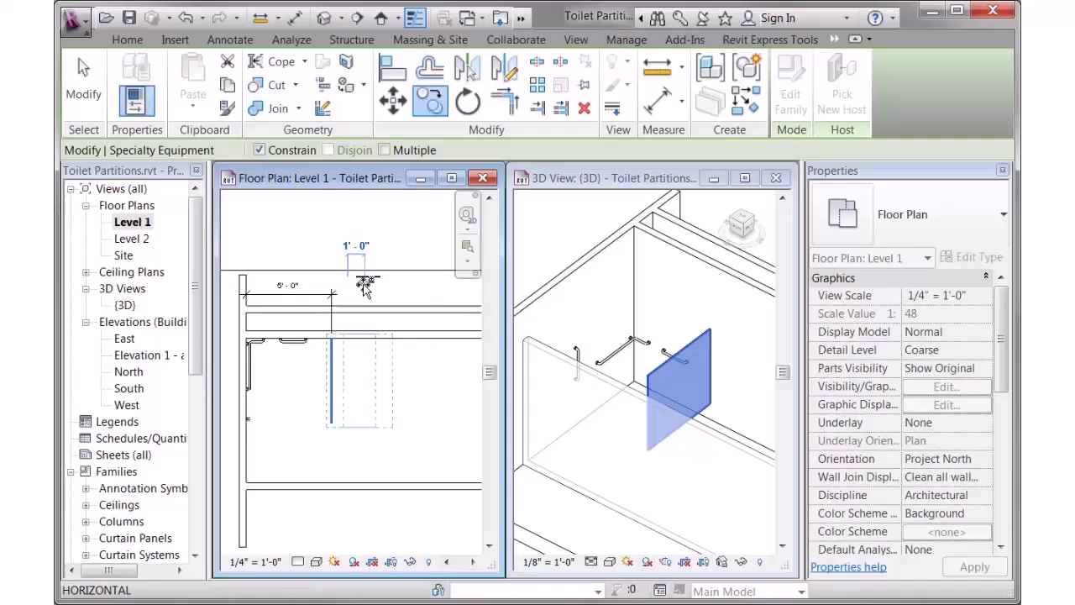
text(3)
key(Return)
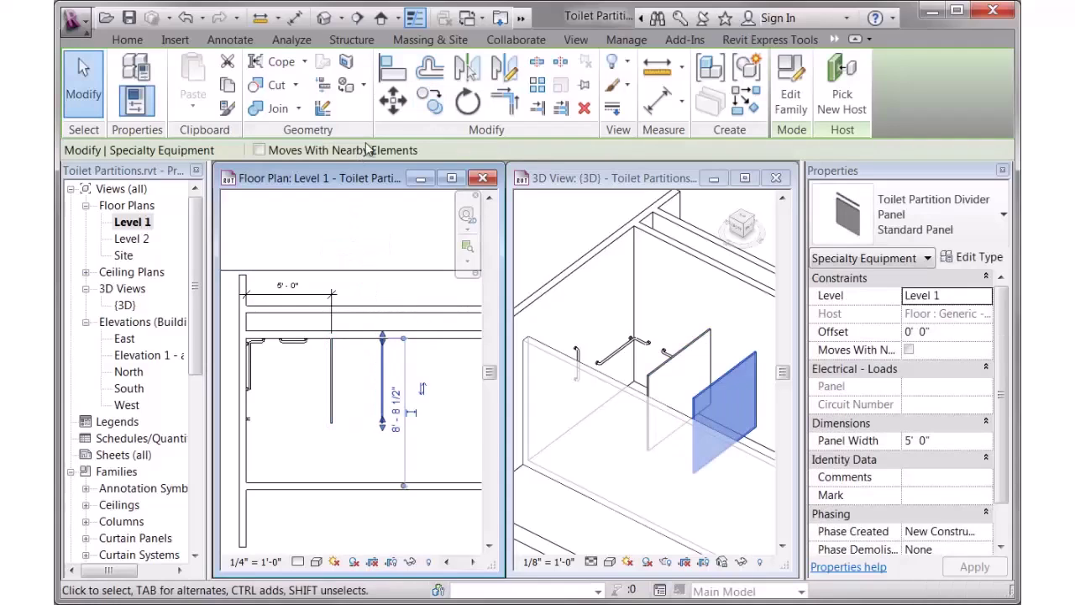
- Copy the divider panel 3 feet further along
click(431, 100)
click(339, 243)
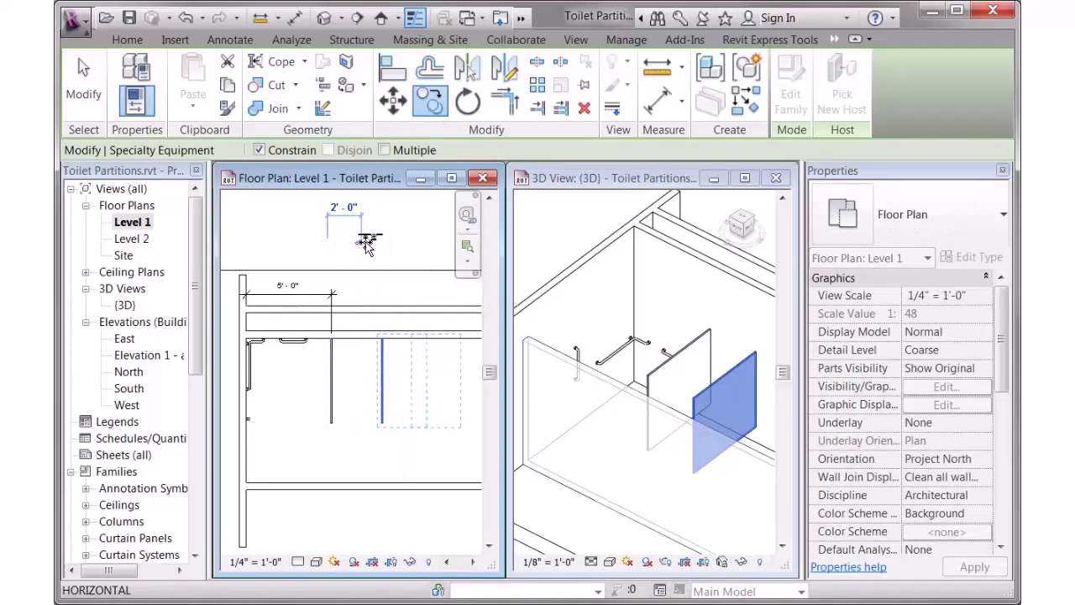
text(3)
key(Return)
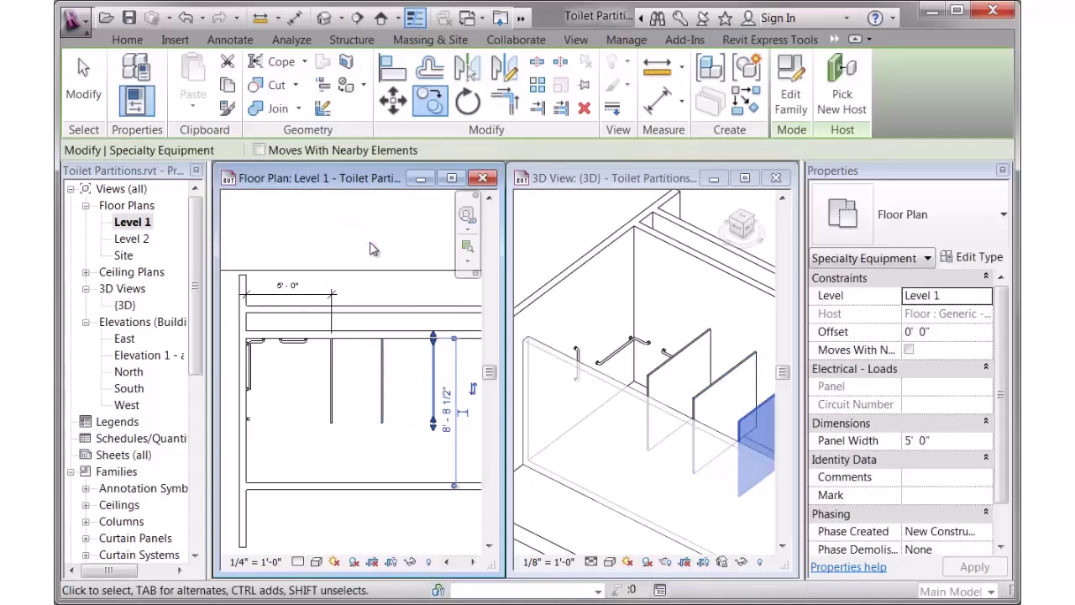
key(Escape)
- Choose Toilet Partition Door Panel: Floor Anchored Overhead Braced as the component type
click(643, 316)
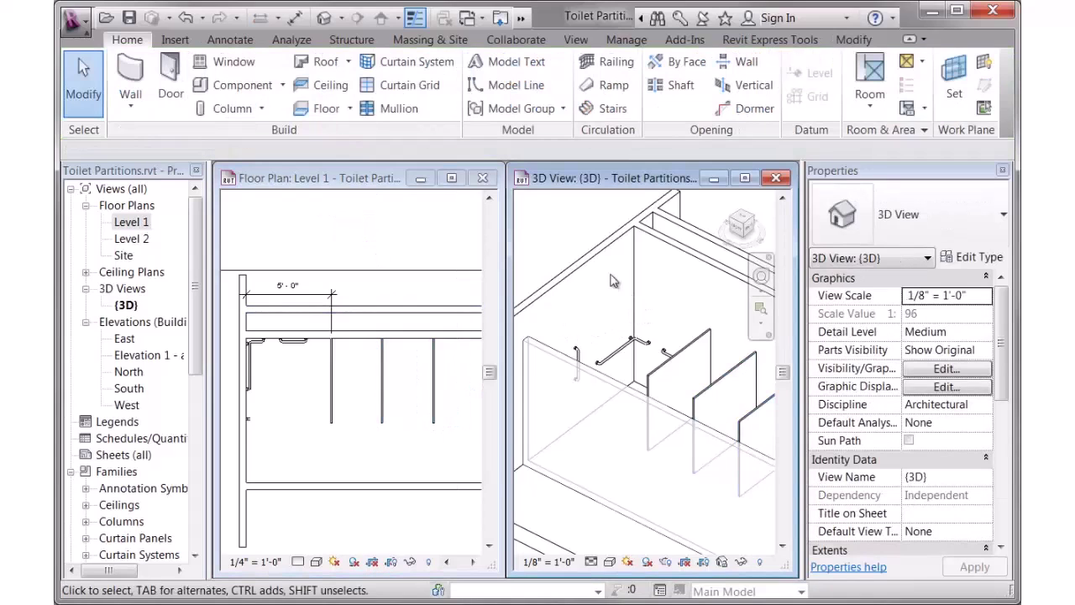
scroll(643, 316, down, 1)
middle_drag(642, 316, 606, 293)
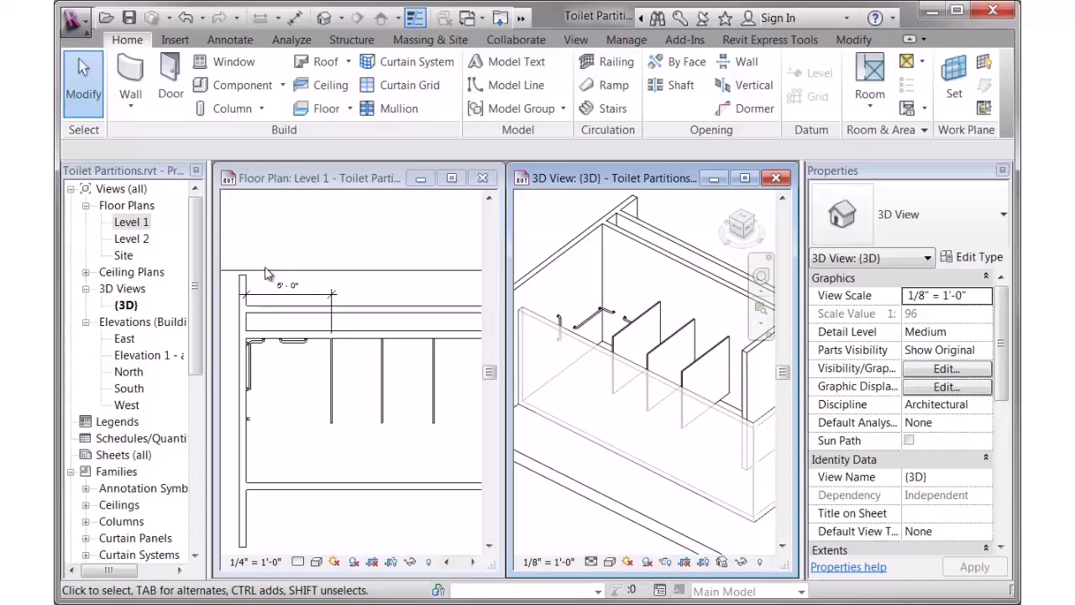
click(241, 85)
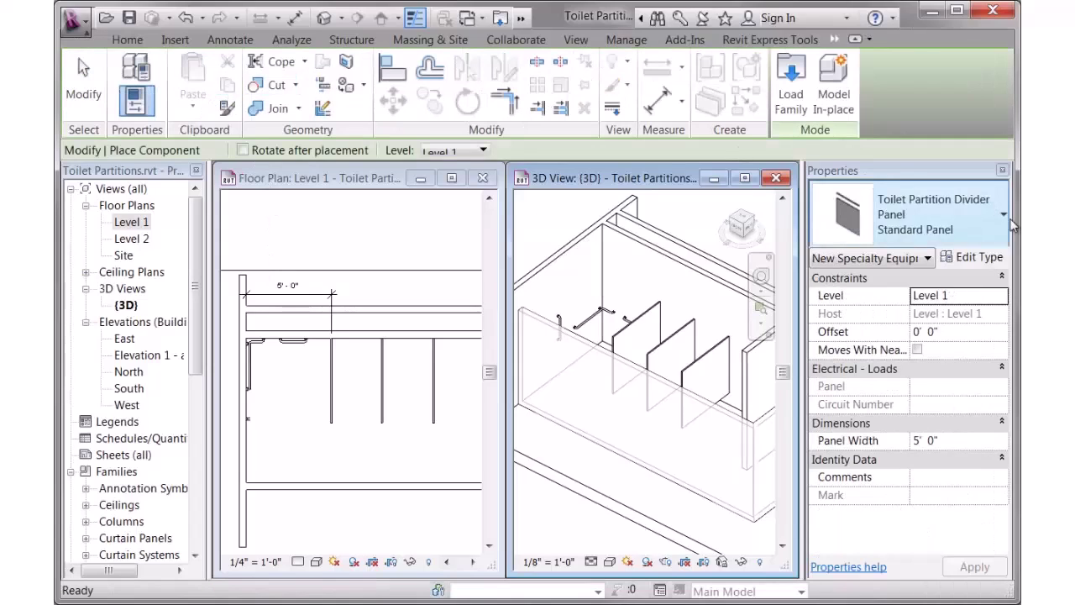
click(995, 223)
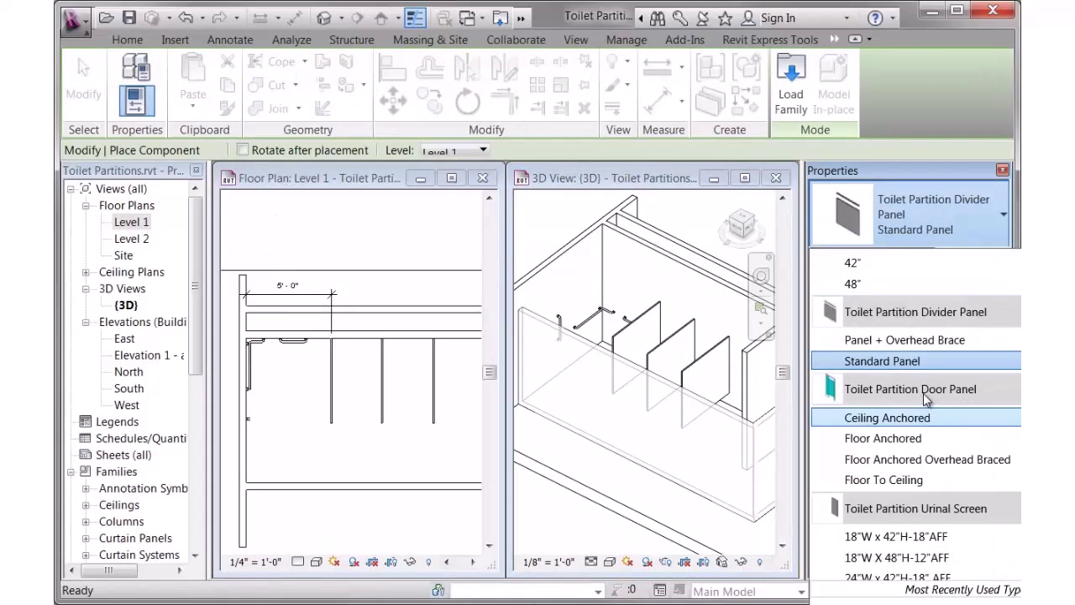
mouse_move(928, 400)
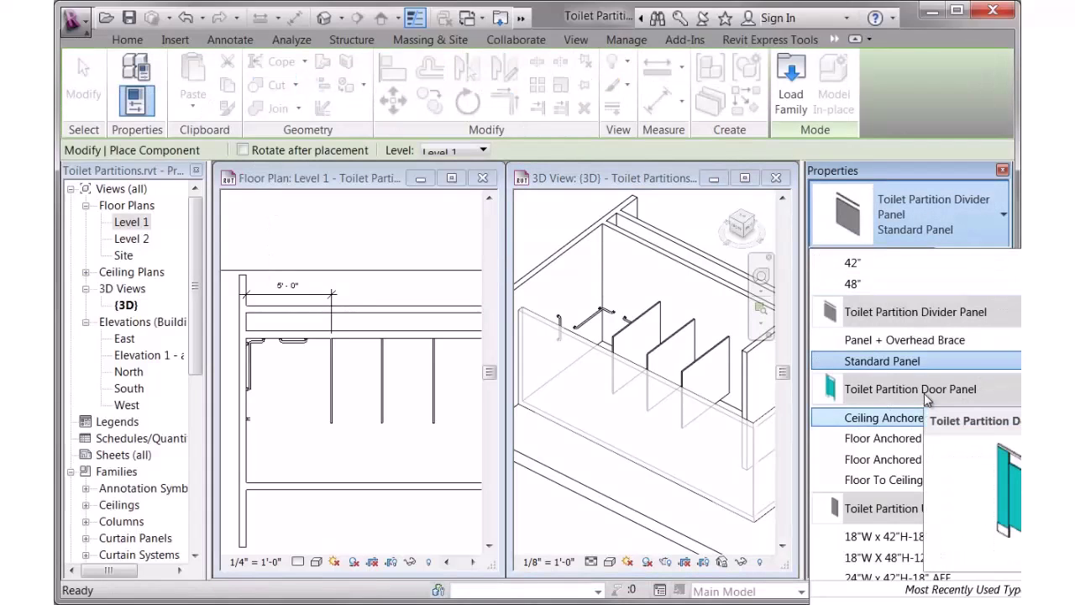
click(921, 461)
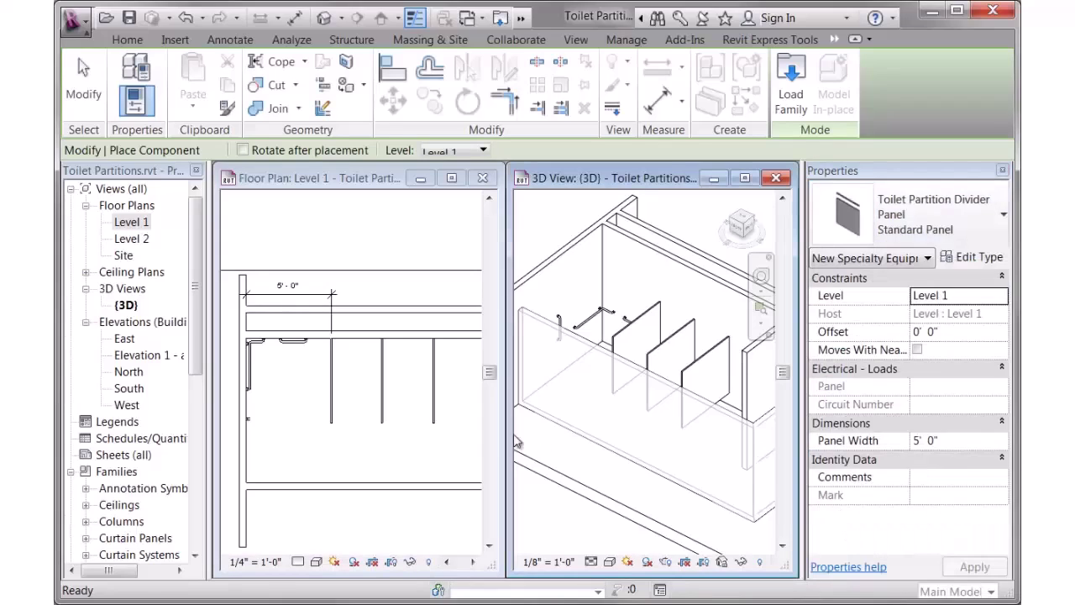
- Place the door panel at the first stall's front opening near the bottom wall
click(330, 451)
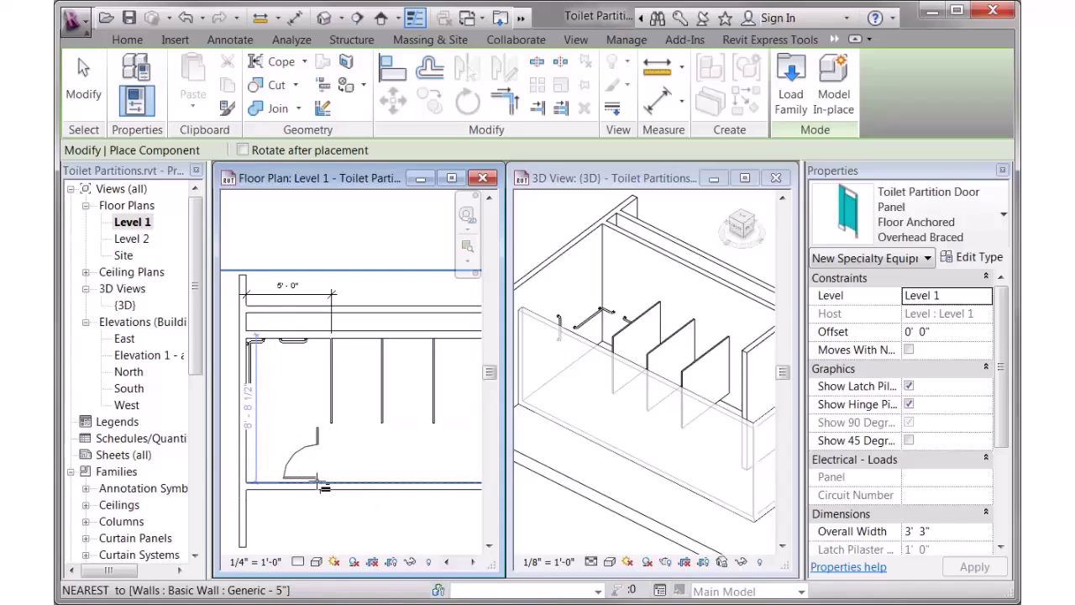
click(323, 485)
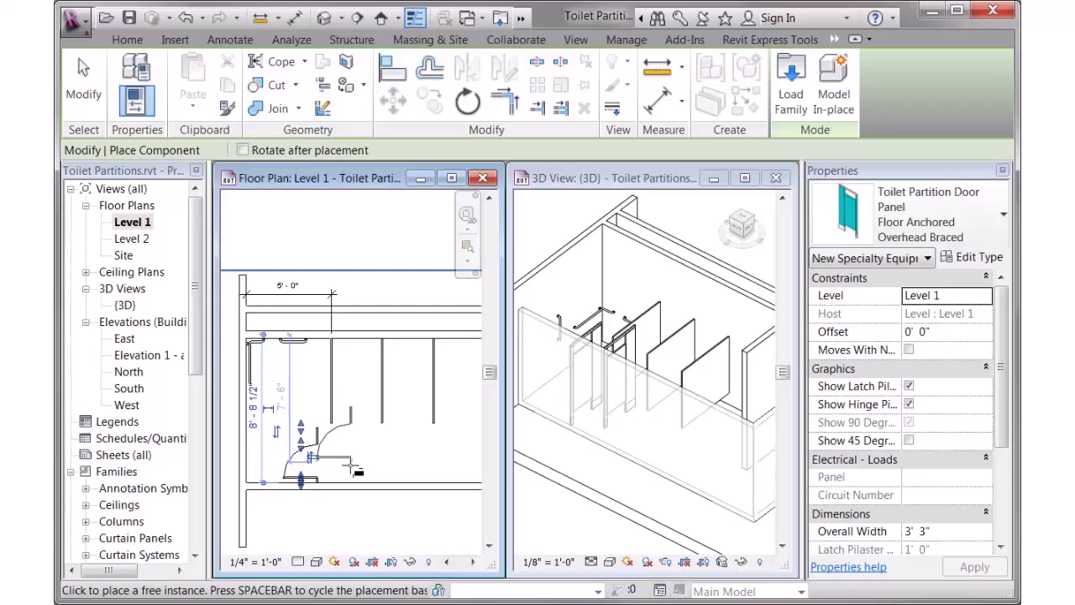
key(Escape)
key(Escape)
- Align the door panel to the neighbouring wall line
click(651, 307)
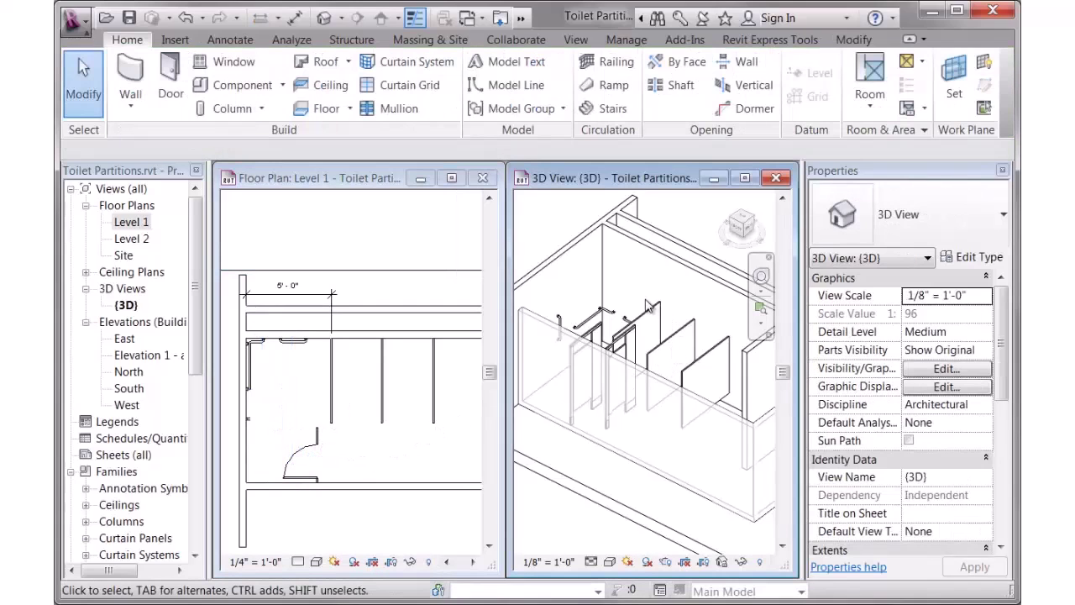
scroll(651, 306, up, 2)
middle_drag(646, 315, 653, 342)
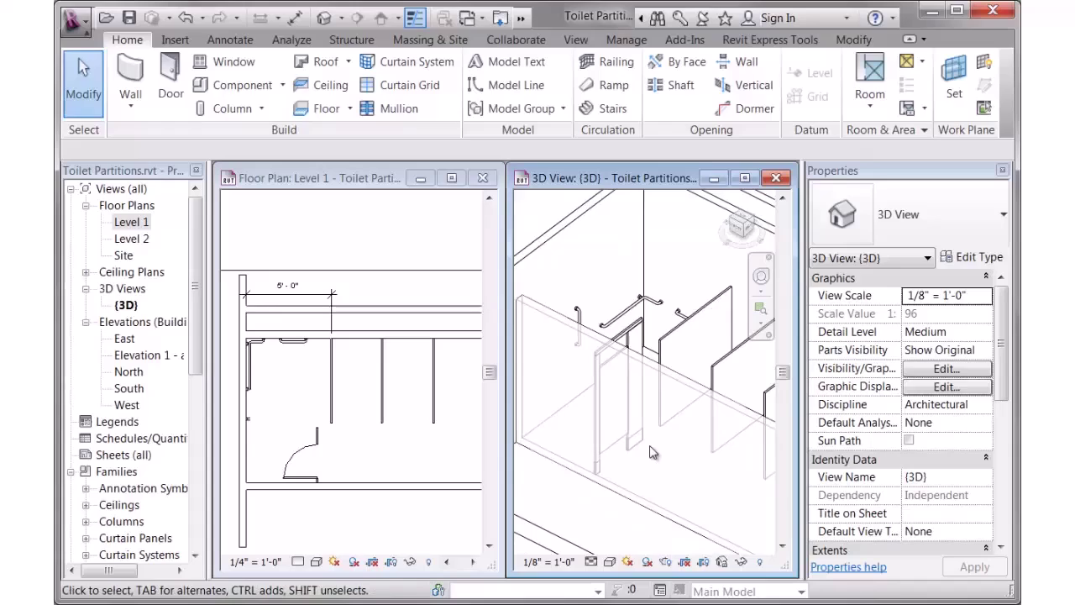
click(335, 438)
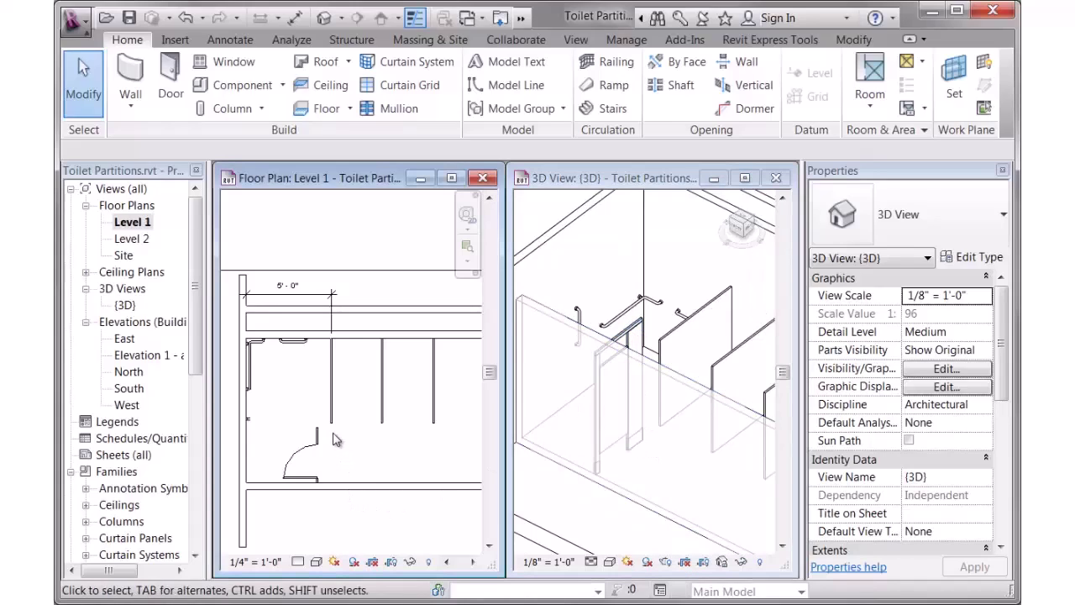
scroll(285, 439, up, 3)
middle_drag(263, 443, 389, 443)
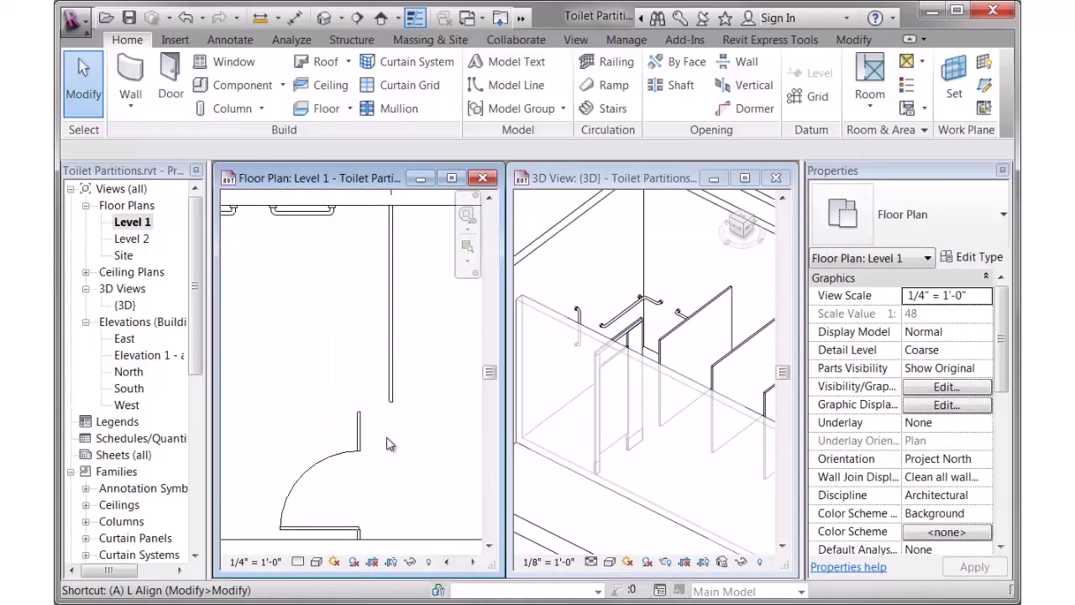
key(l)
click(390, 396)
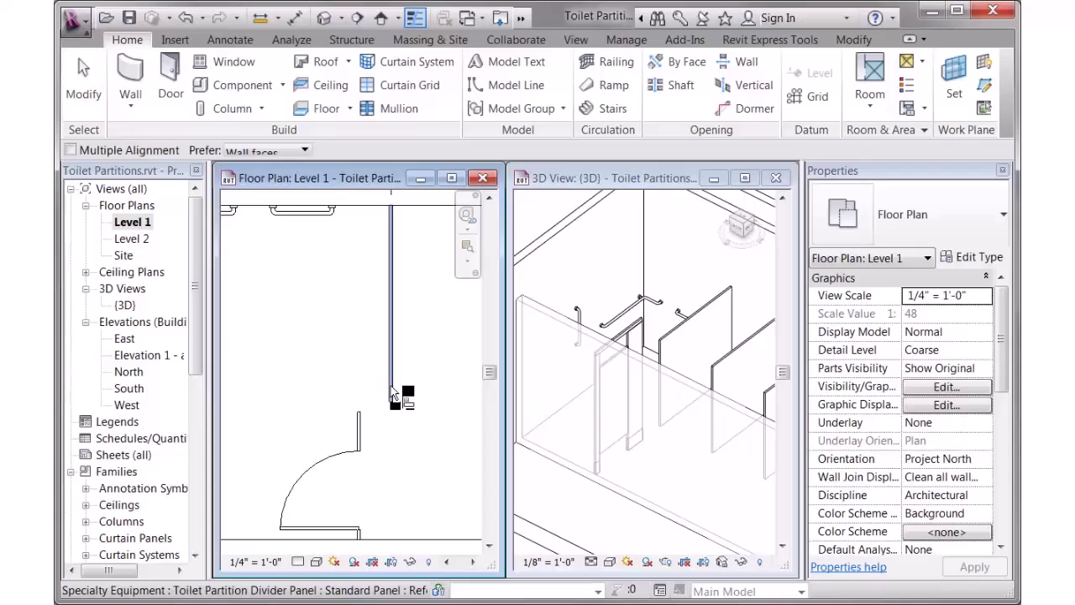
click(360, 430)
scroll(360, 430, up, 2)
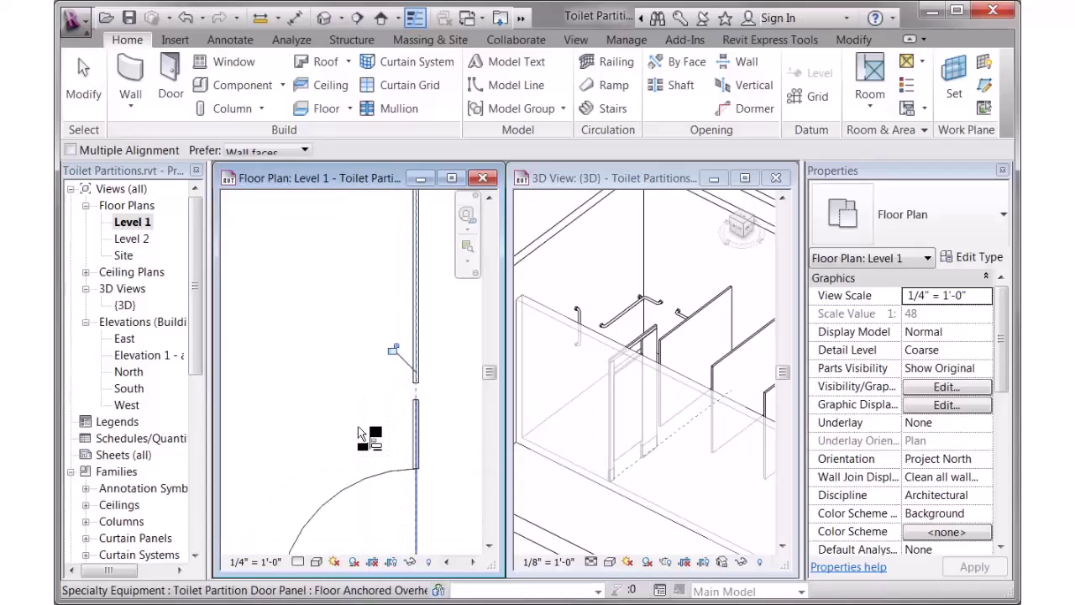
- Stretch the door panel's end, then set its Overall Width to 3' 6"
key(Escape)
scroll(423, 404, down, 2)
click(419, 409)
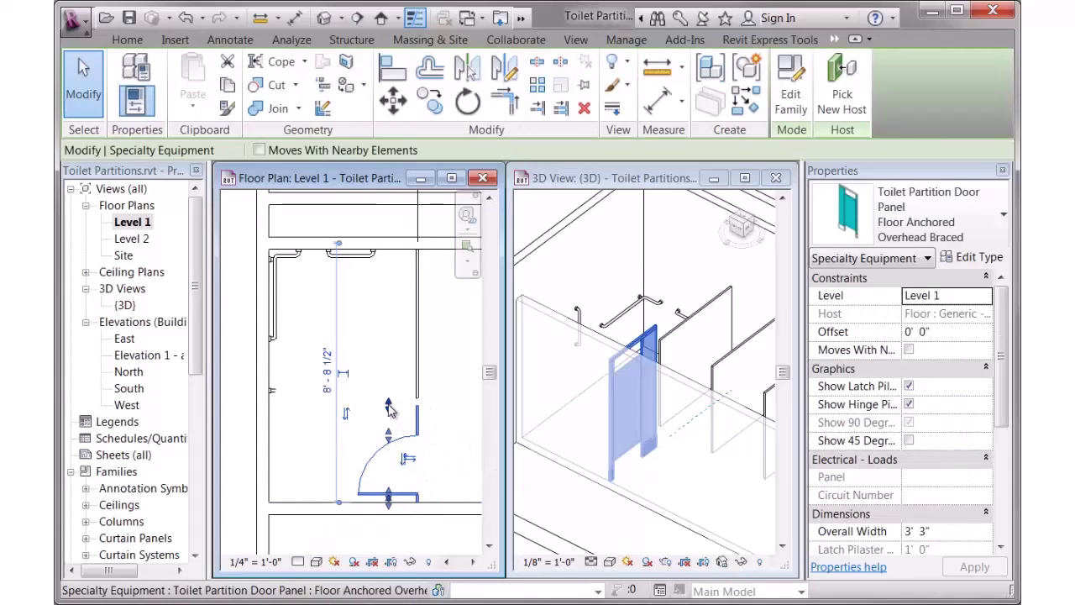
scroll(385, 412, up, 2)
drag(375, 416, 378, 396)
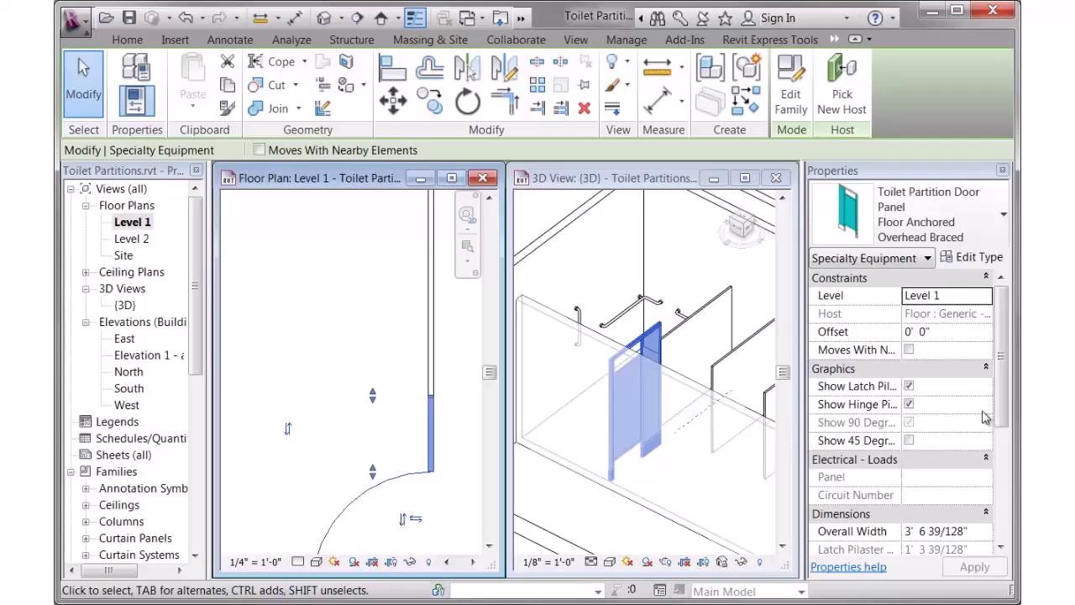
scroll(979, 437, down, 2)
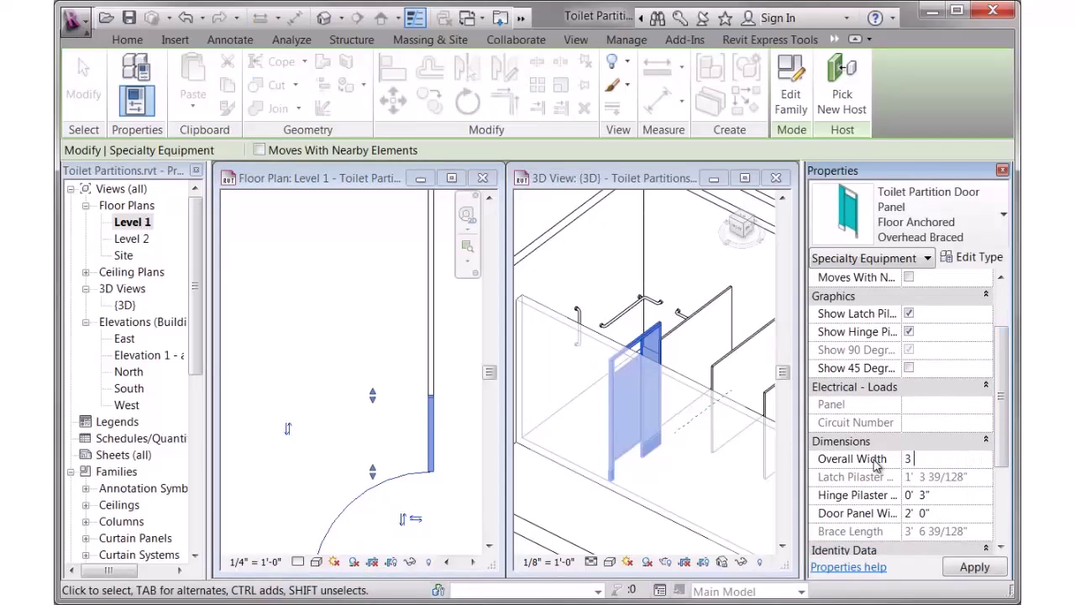
text(3 6)
key(Return)
click(340, 379)
scroll(340, 379, down, 2)
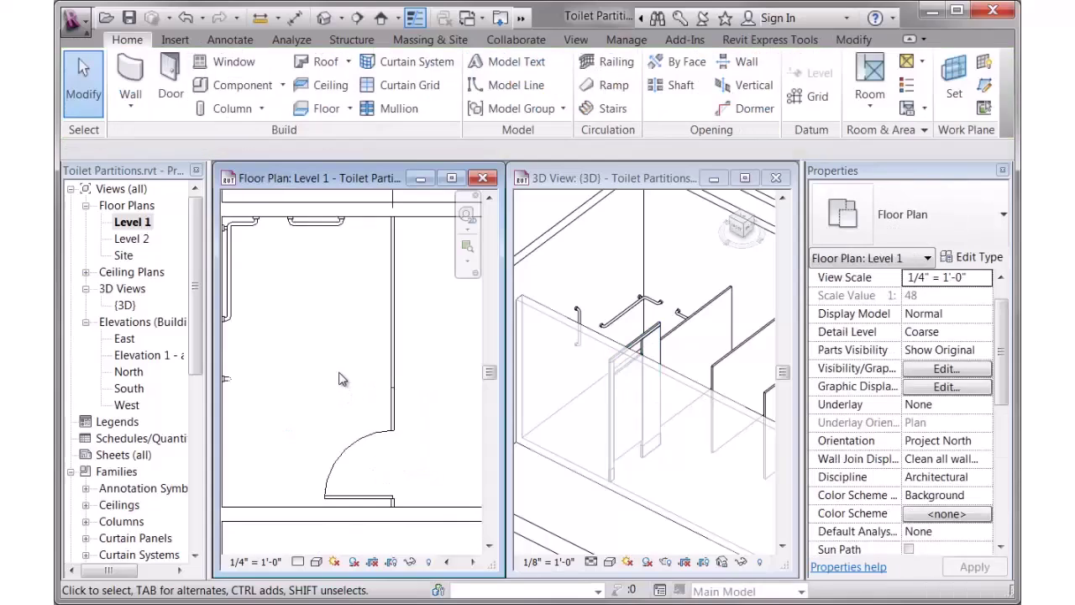
middle_drag(340, 379, 344, 383)
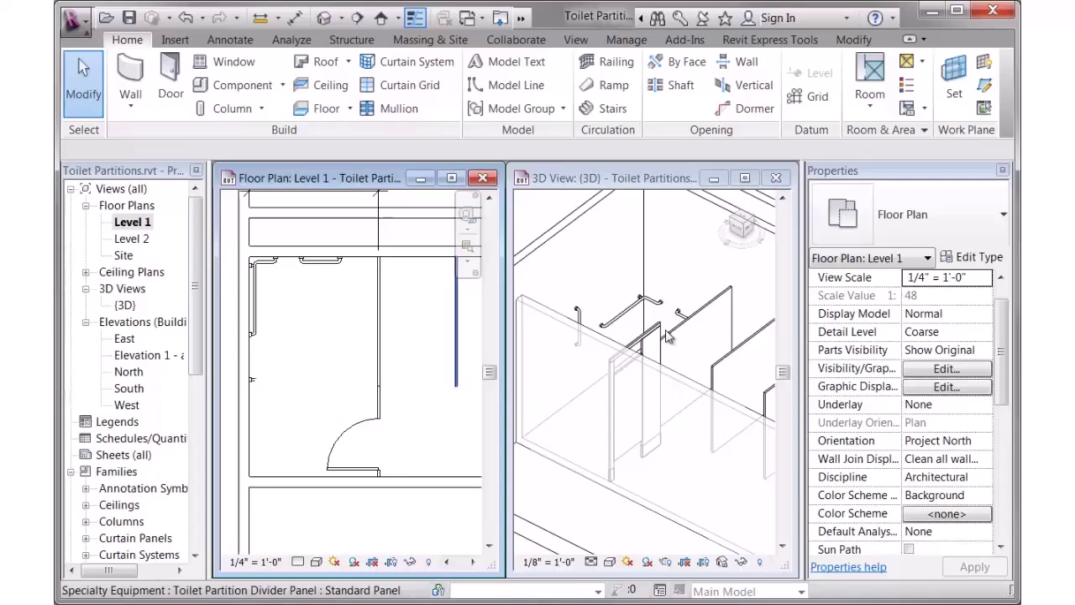
- Switch the newest divider panel to the Panel + Overhead Brace type
click(687, 349)
click(695, 344)
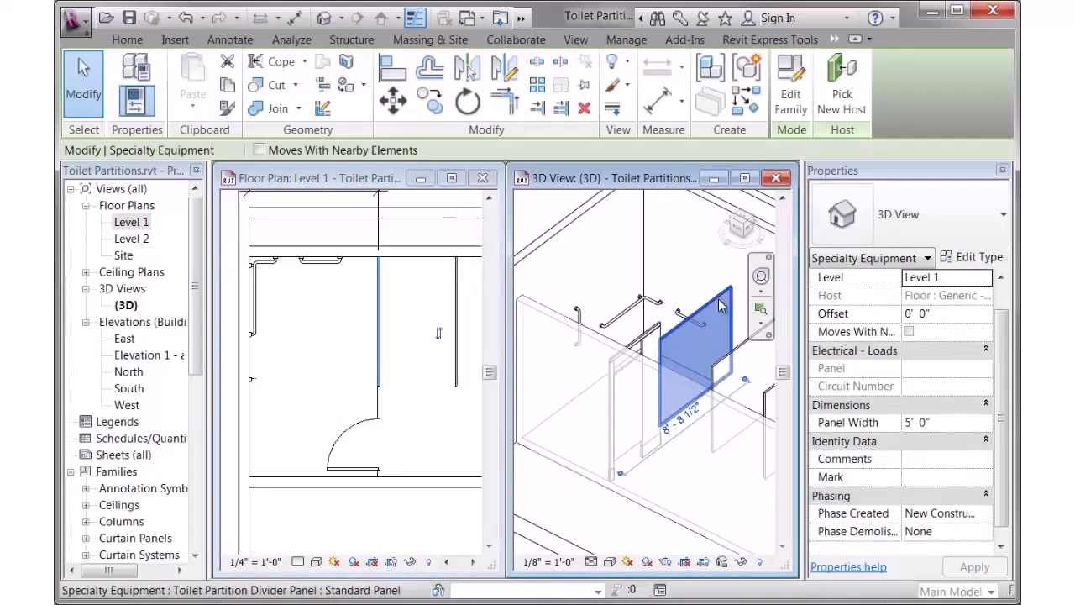
click(958, 232)
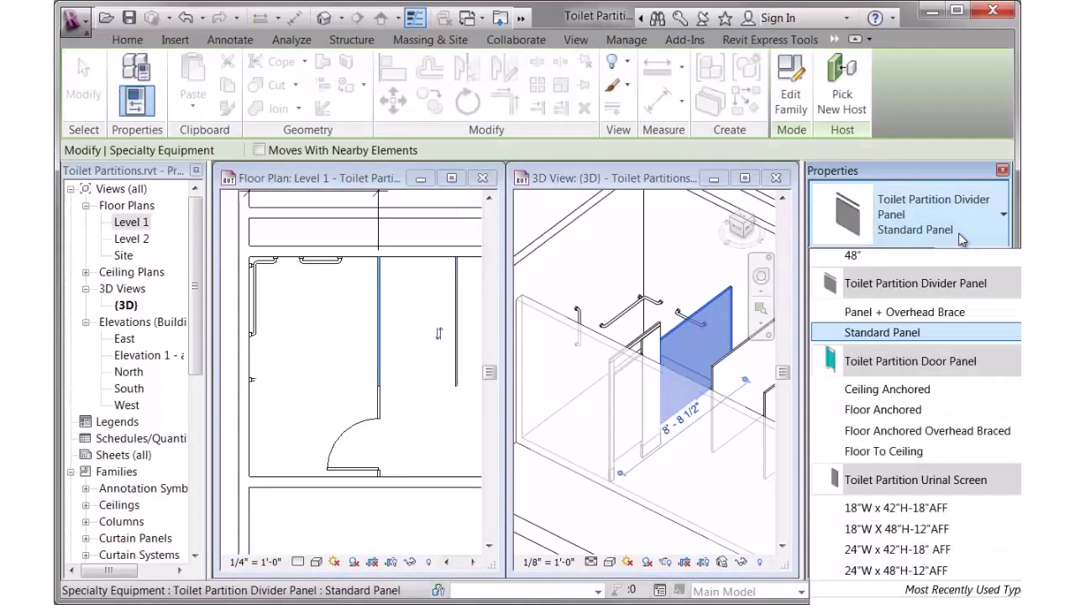
click(913, 314)
click(687, 262)
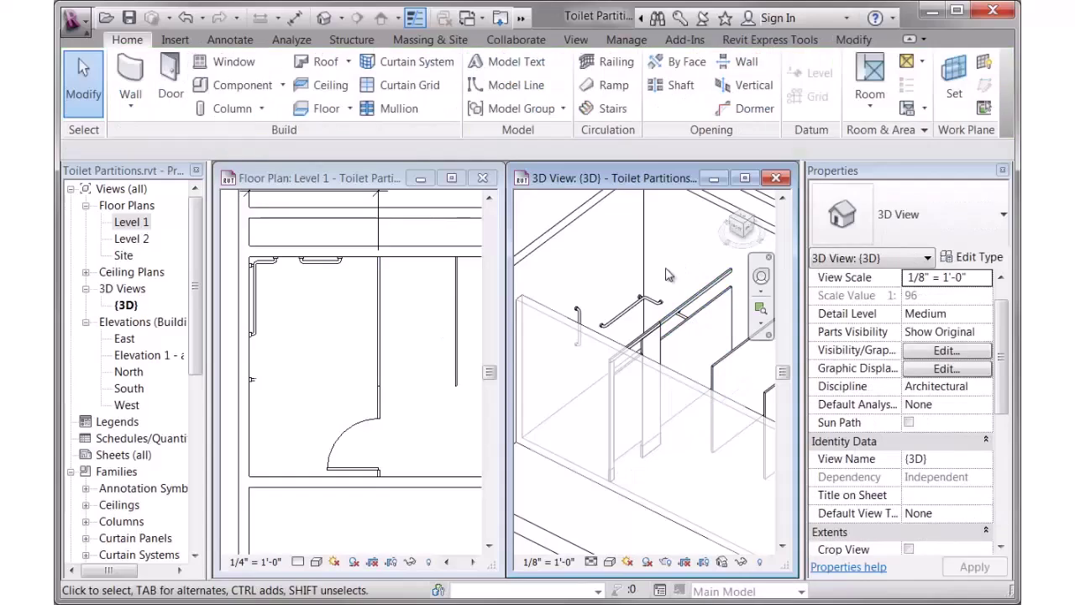
click(424, 391)
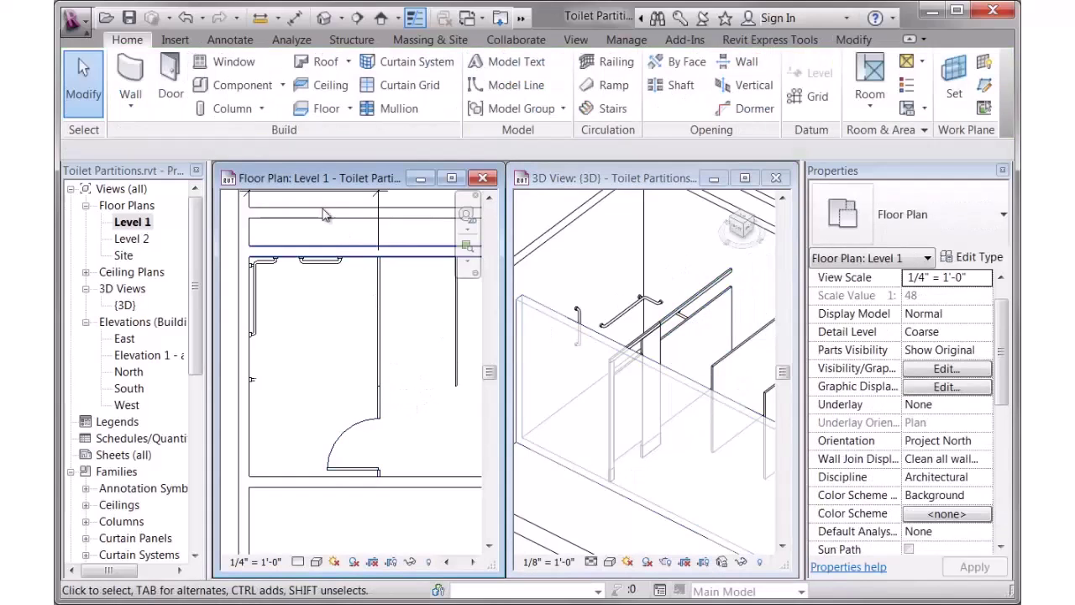
- Place a door panel at the partition endpoint and move it to the pilaster end
click(233, 85)
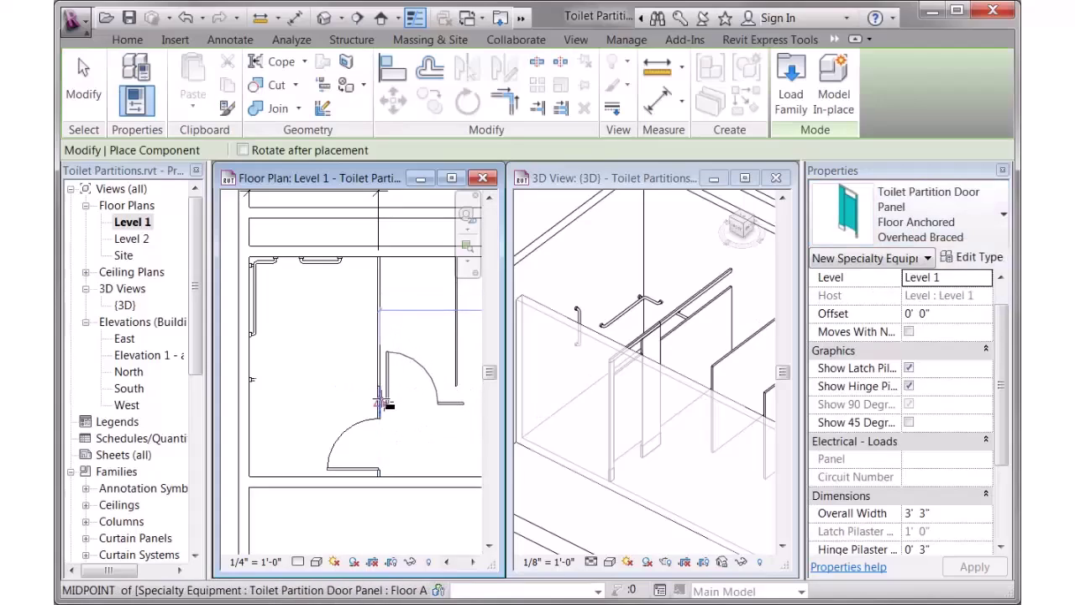
scroll(383, 403, up, 5)
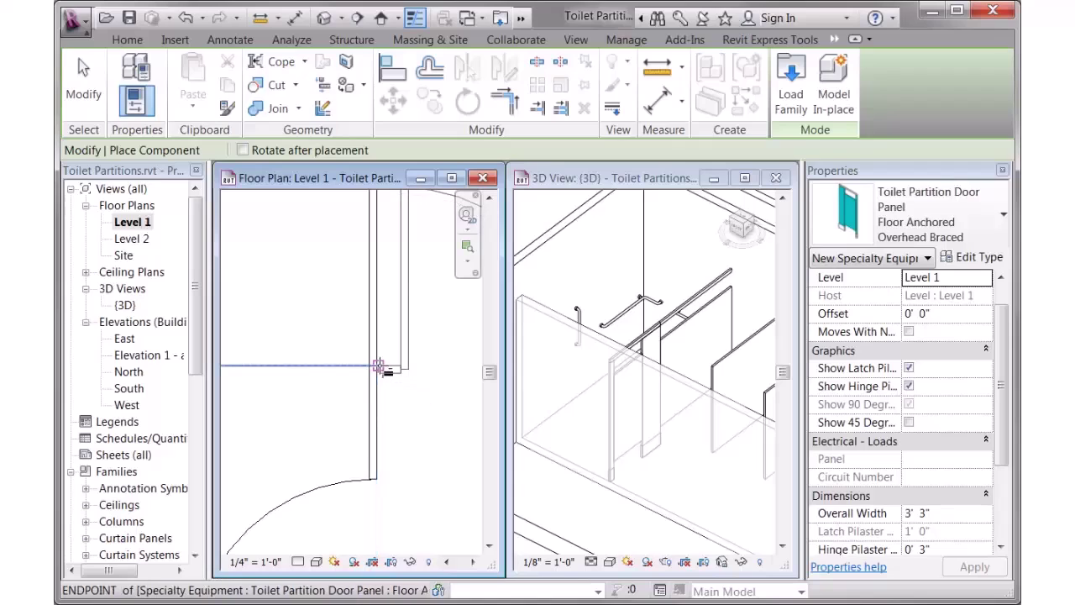
click(379, 367)
click(79, 59)
click(390, 368)
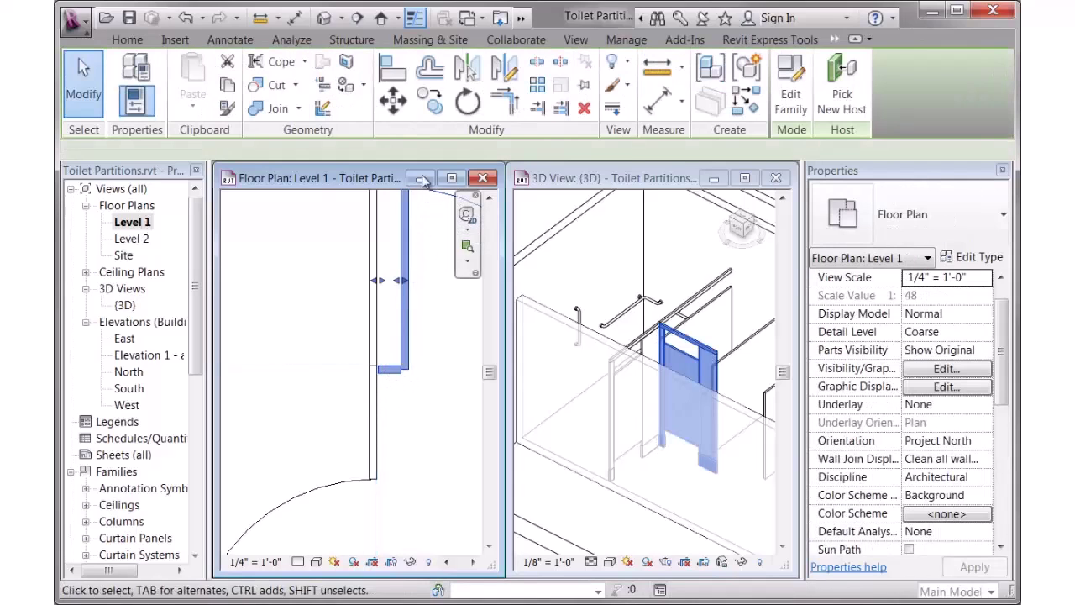
click(392, 100)
scroll(378, 407, up, 2)
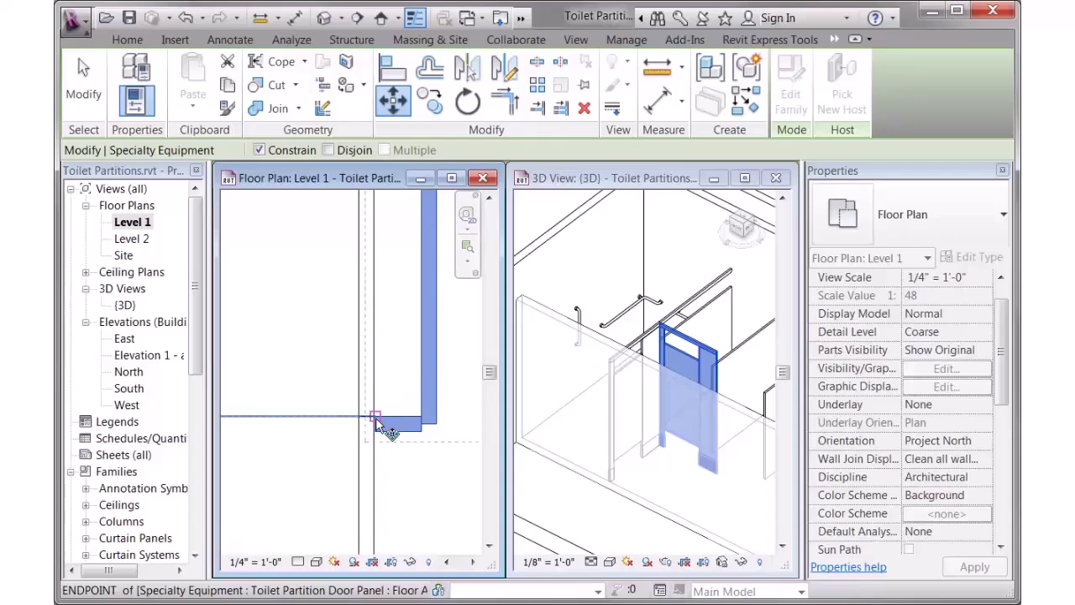
click(372, 427)
scroll(396, 461, down, 2)
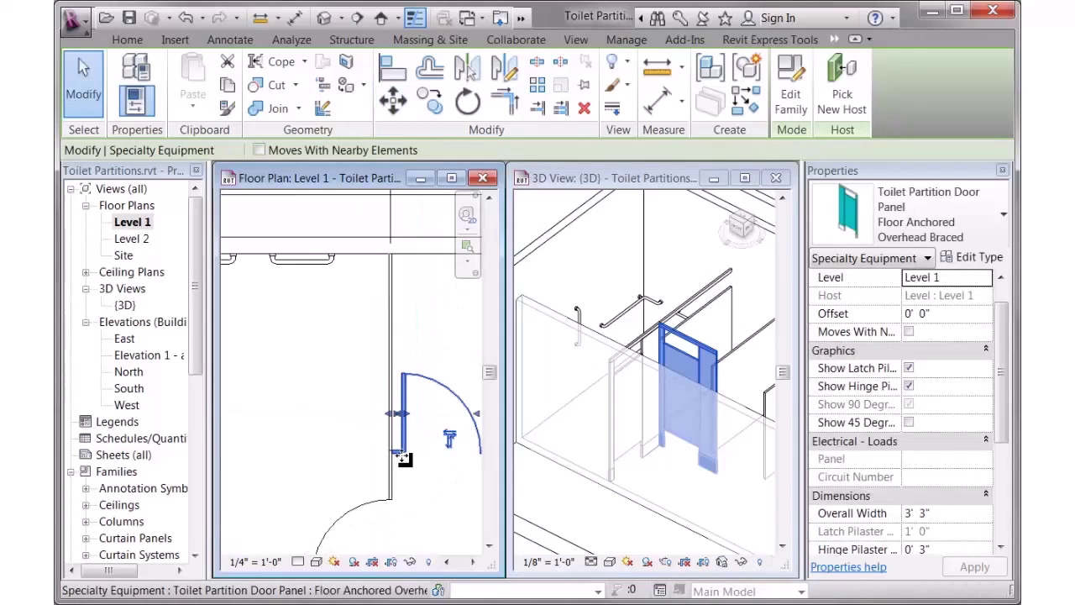
middle_drag(403, 457, 311, 453)
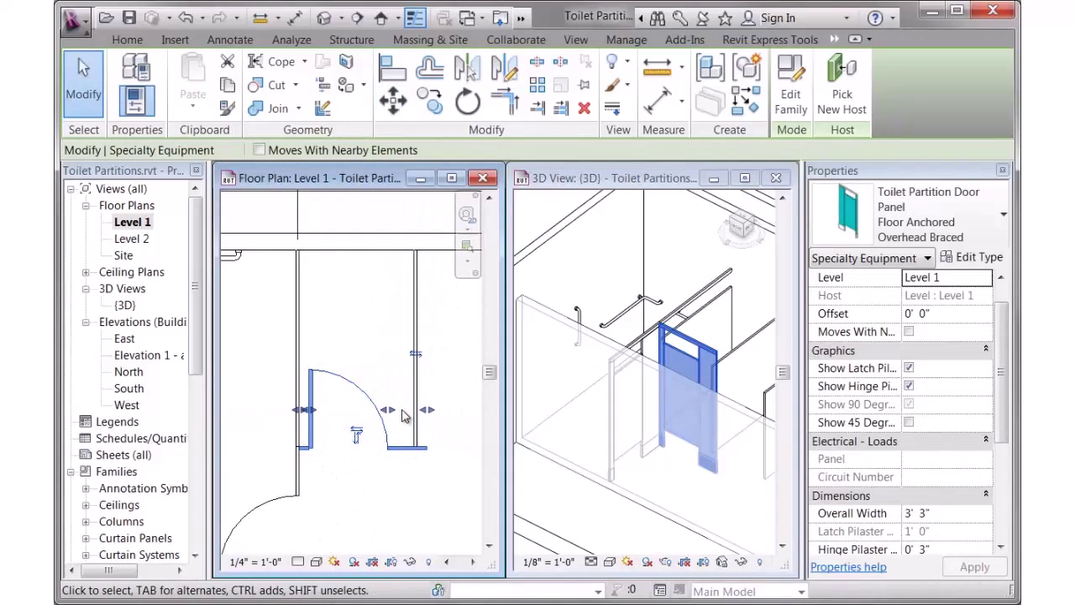
click(406, 502)
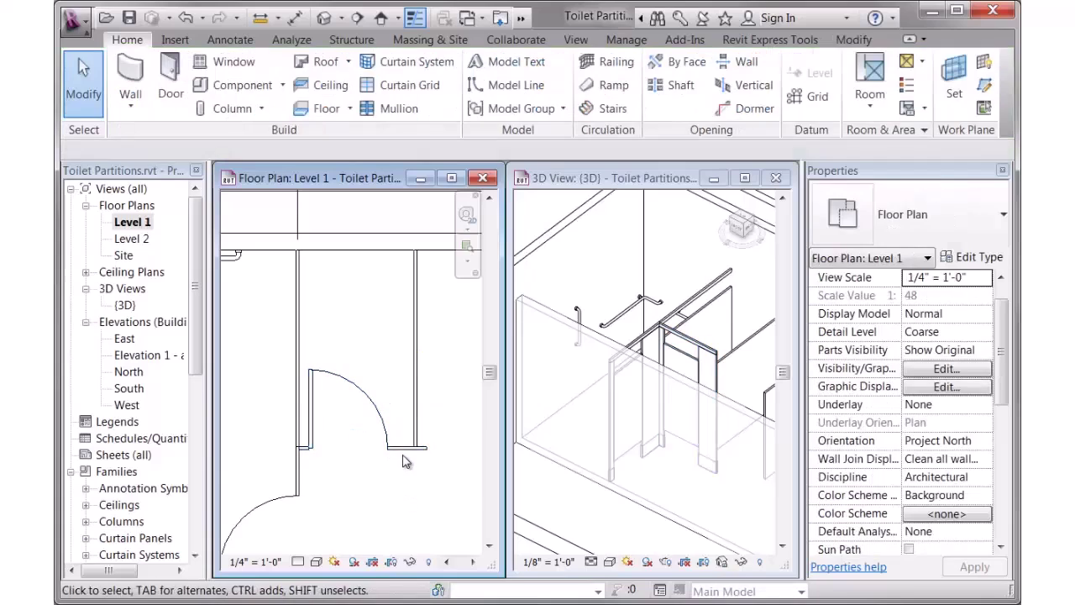
- Copy the door panel 3 feet over to front the neighbouring stall
click(382, 420)
click(432, 104)
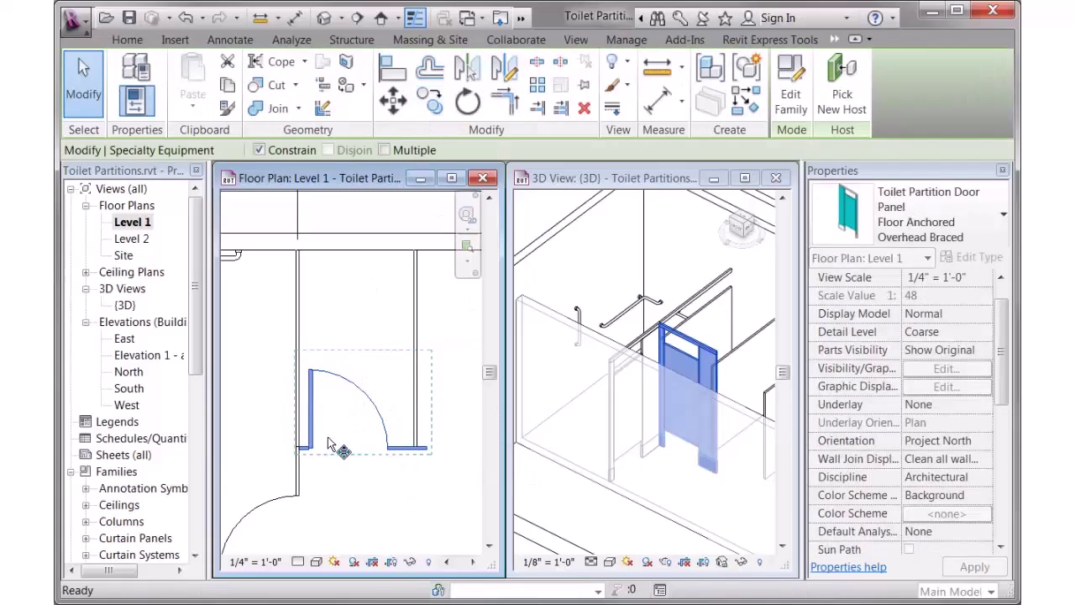
text(3)
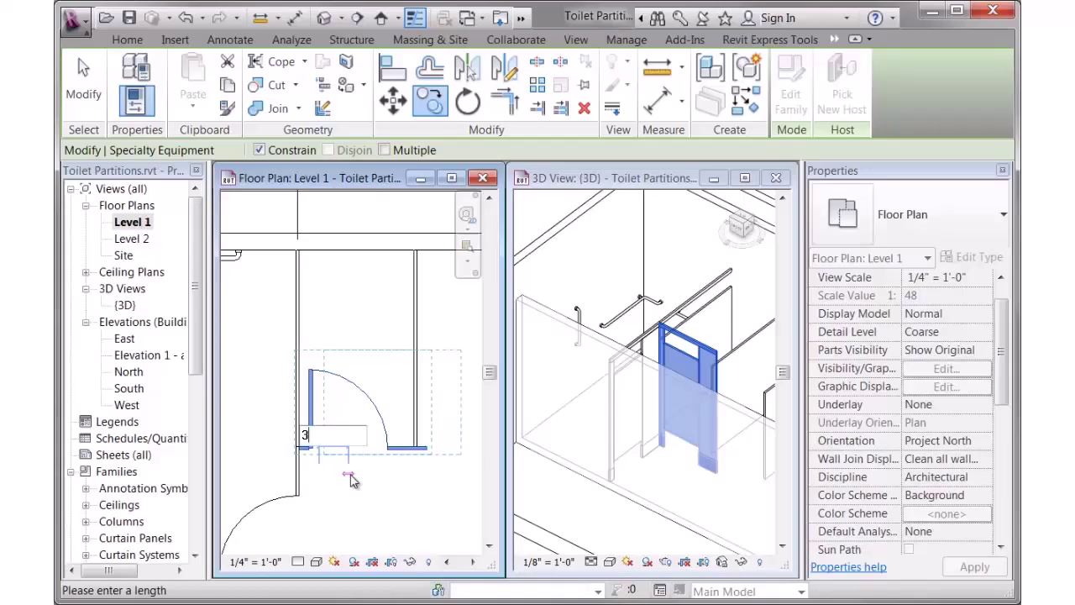
key(Return)
key(Escape)
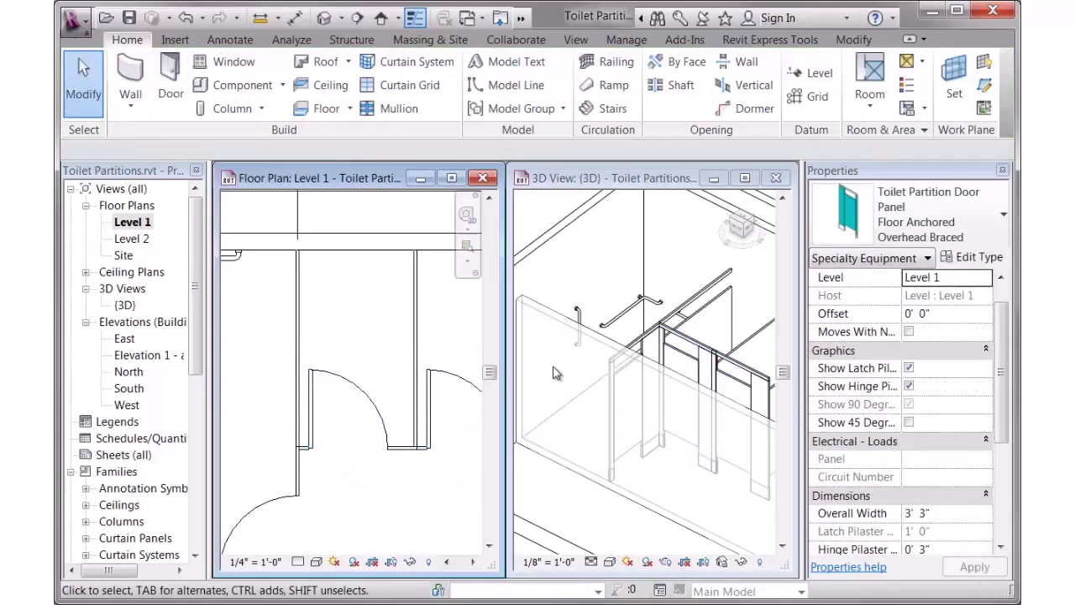
click(716, 321)
- Drag the copied door panel's end grip to narrow it to 3'0" overall width
scroll(443, 354, down, 3)
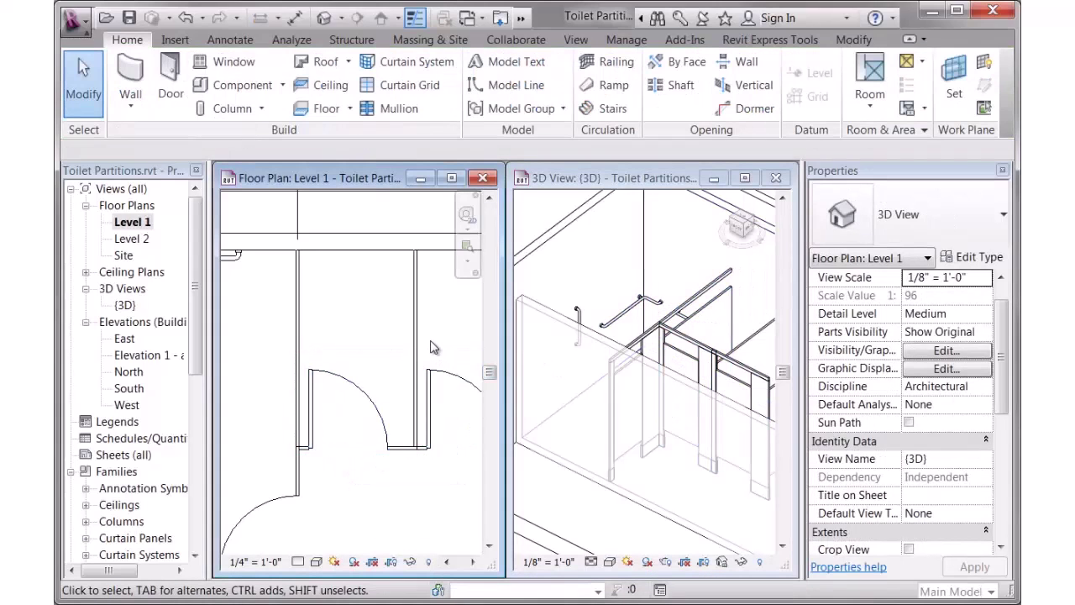
scroll(444, 355, up, 4)
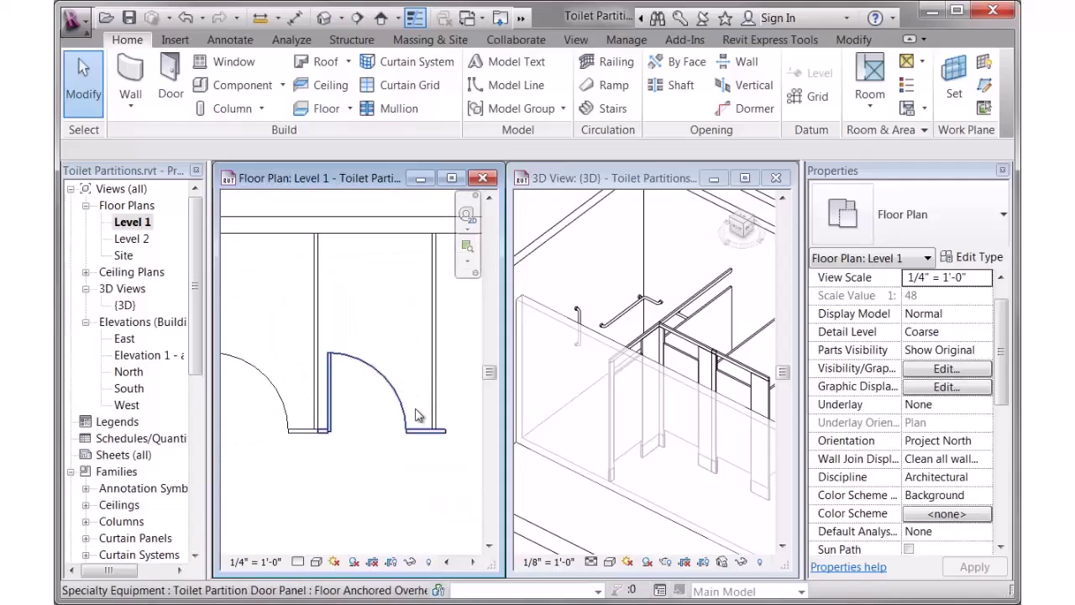
click(430, 437)
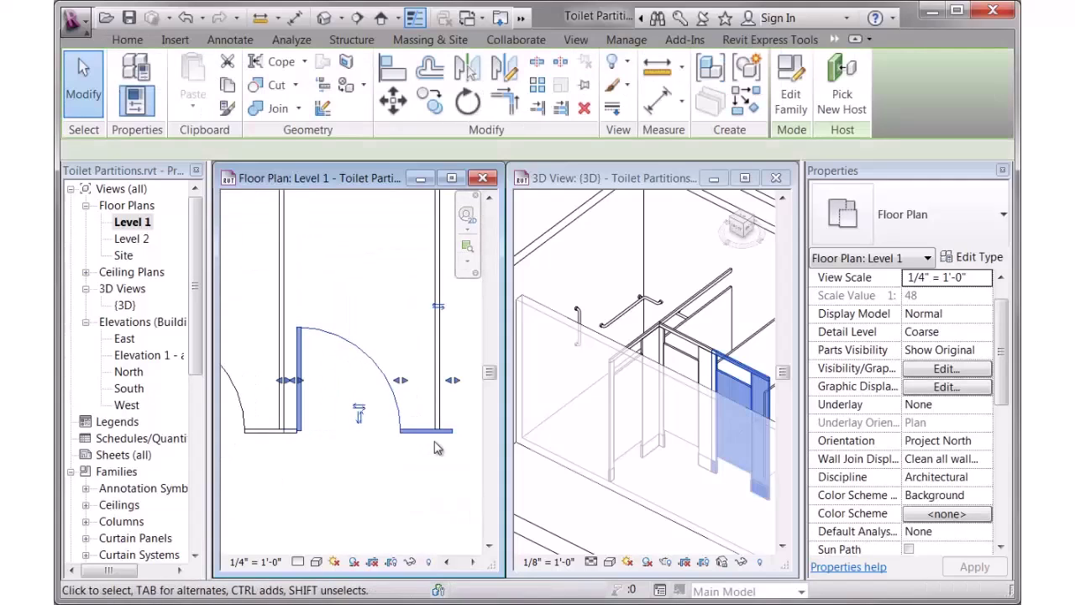
drag(454, 386, 440, 390)
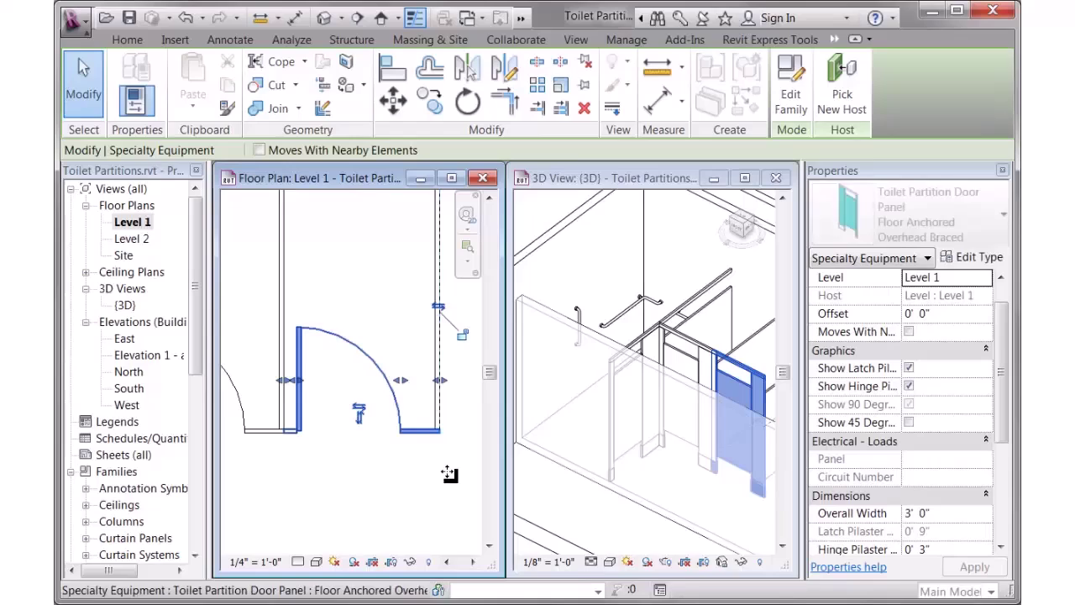
click(412, 476)
middle_drag(355, 479, 353, 456)
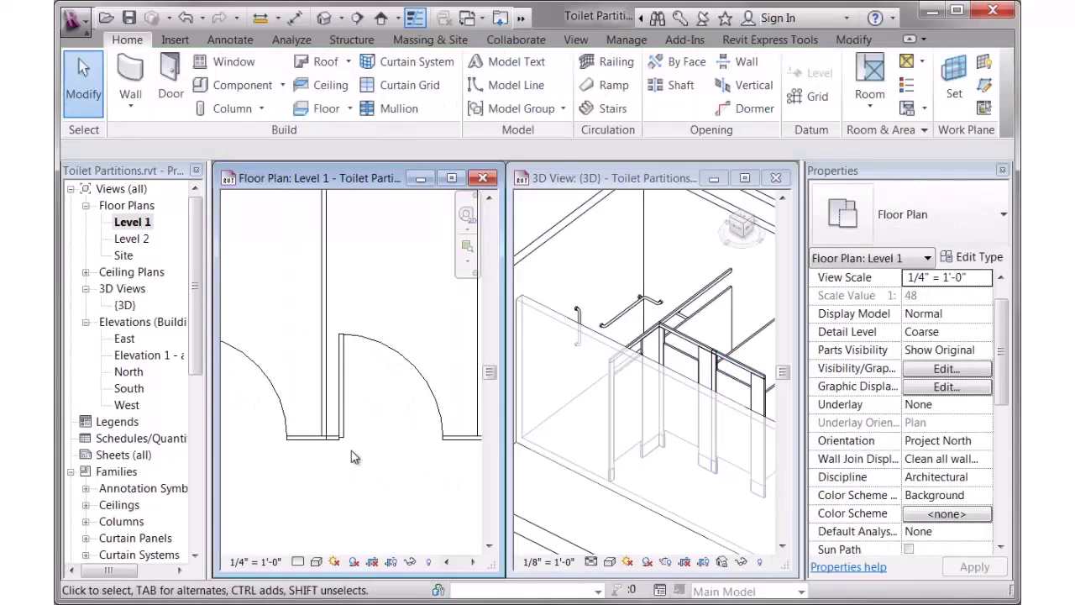
scroll(332, 441, up, 3)
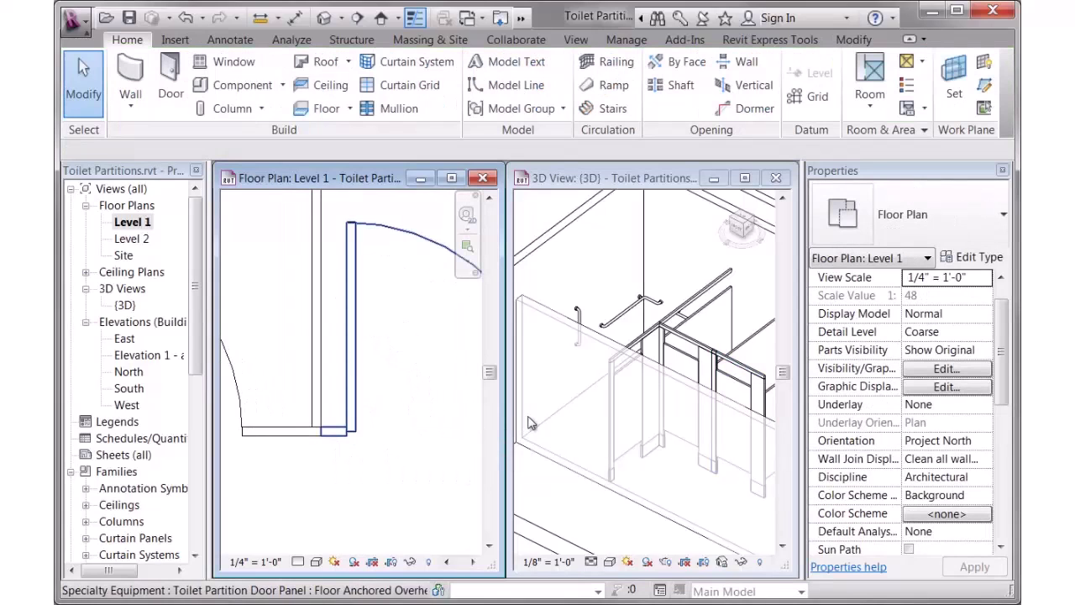
scroll(718, 334, up, 5)
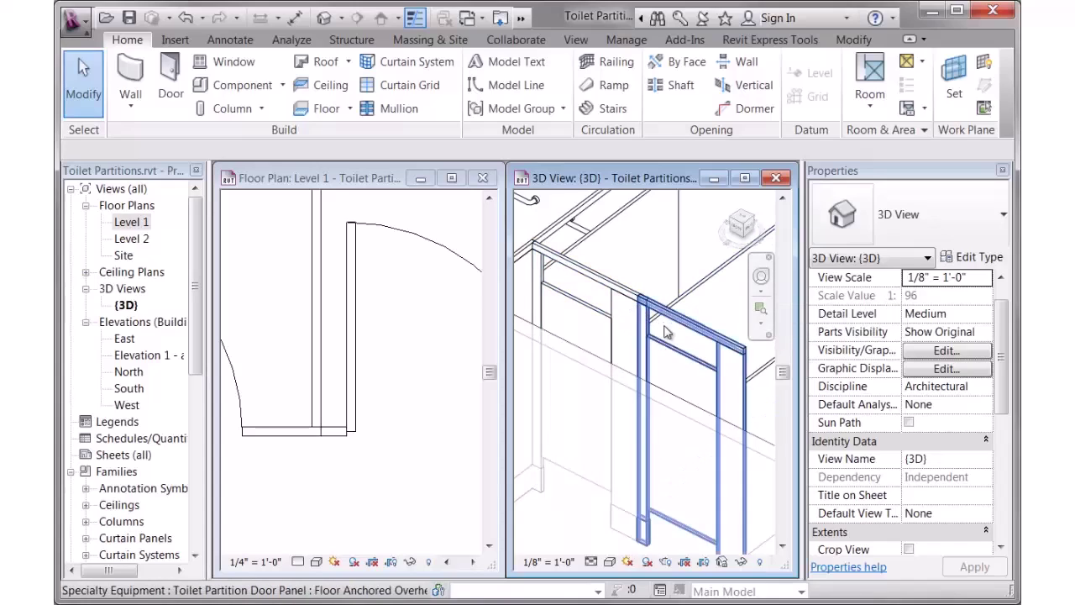
- Uncheck Show Hinge Pilaster for that door panel in Properties
click(683, 359)
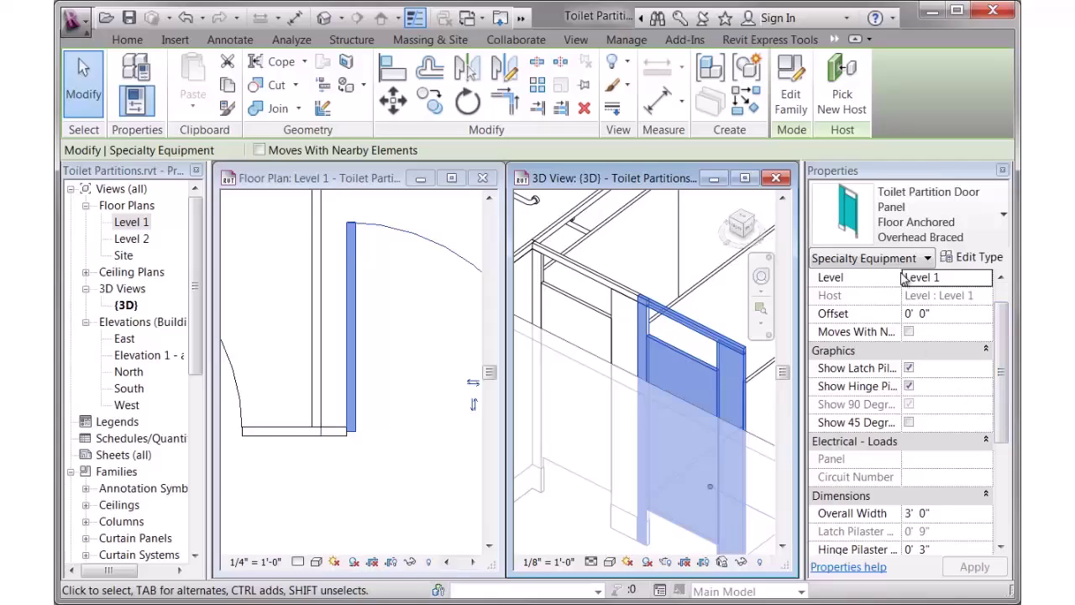
drag(901, 275, 938, 284)
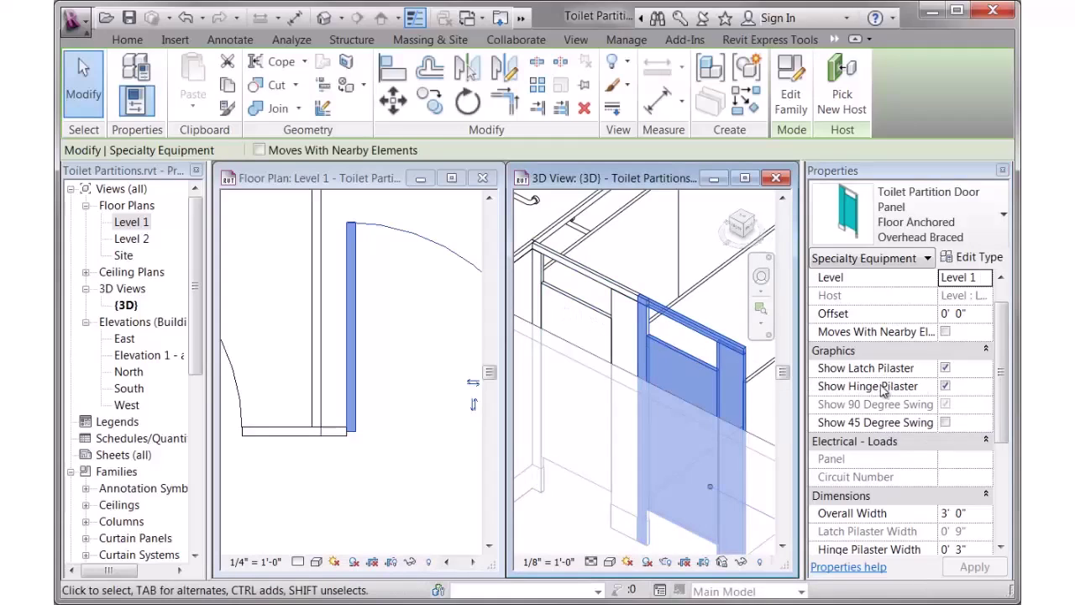
click(944, 387)
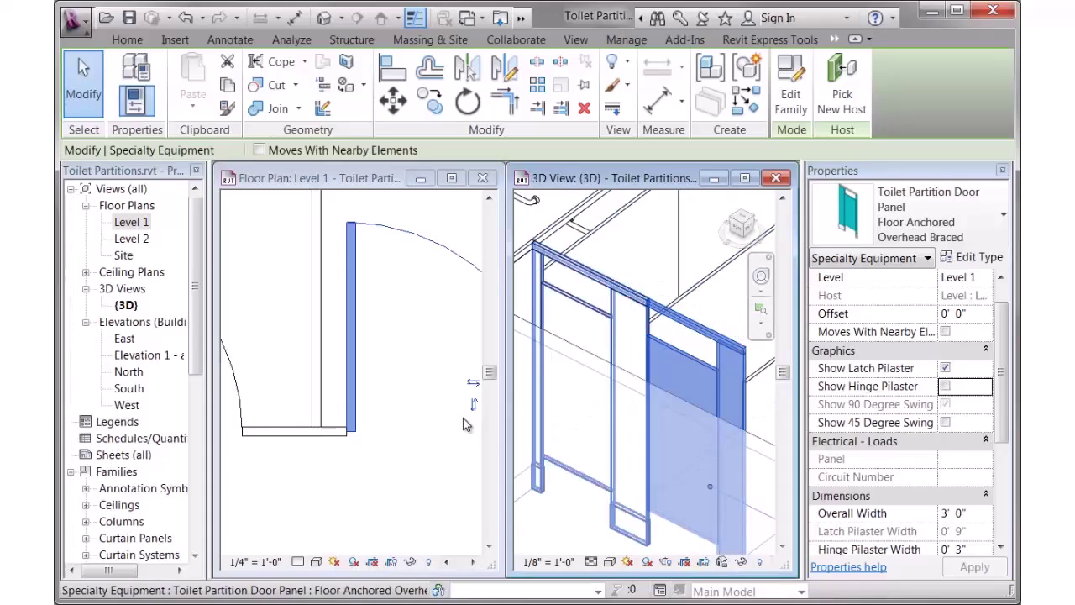
click(374, 428)
click(379, 431)
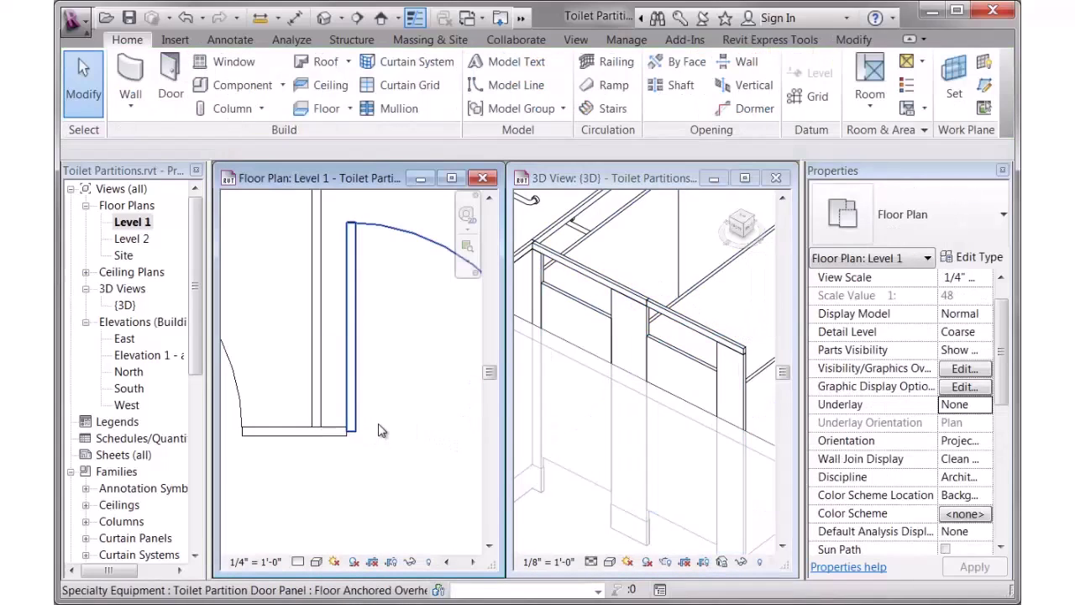
click(379, 431)
scroll(377, 428, down, 4)
middle_drag(377, 428, 366, 417)
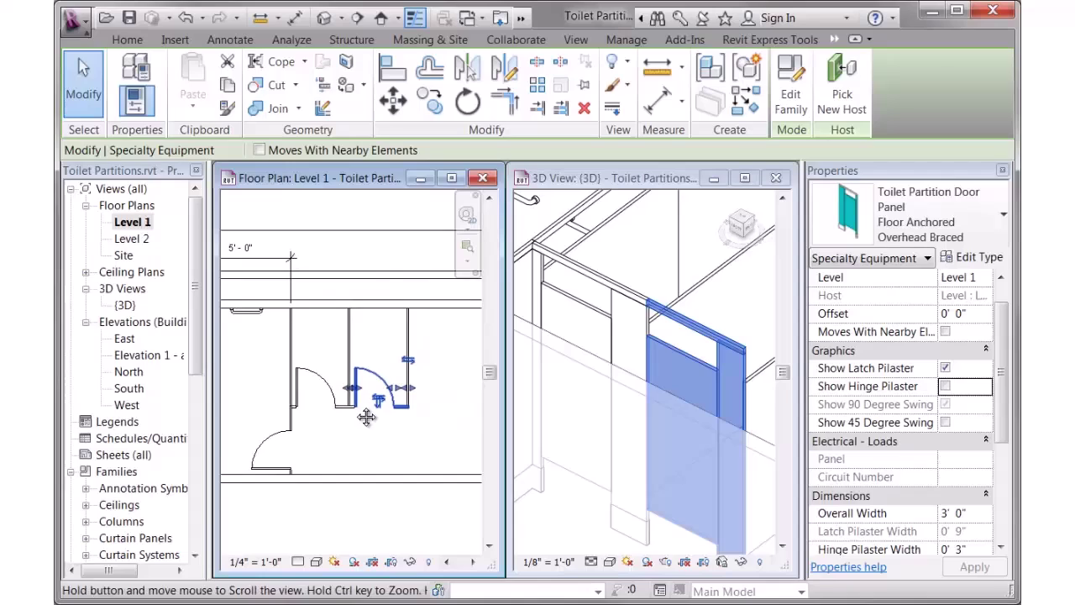
click(366, 417)
- Delete the freestanding wall panel in the 3D view
click(661, 375)
scroll(661, 378, down, 3)
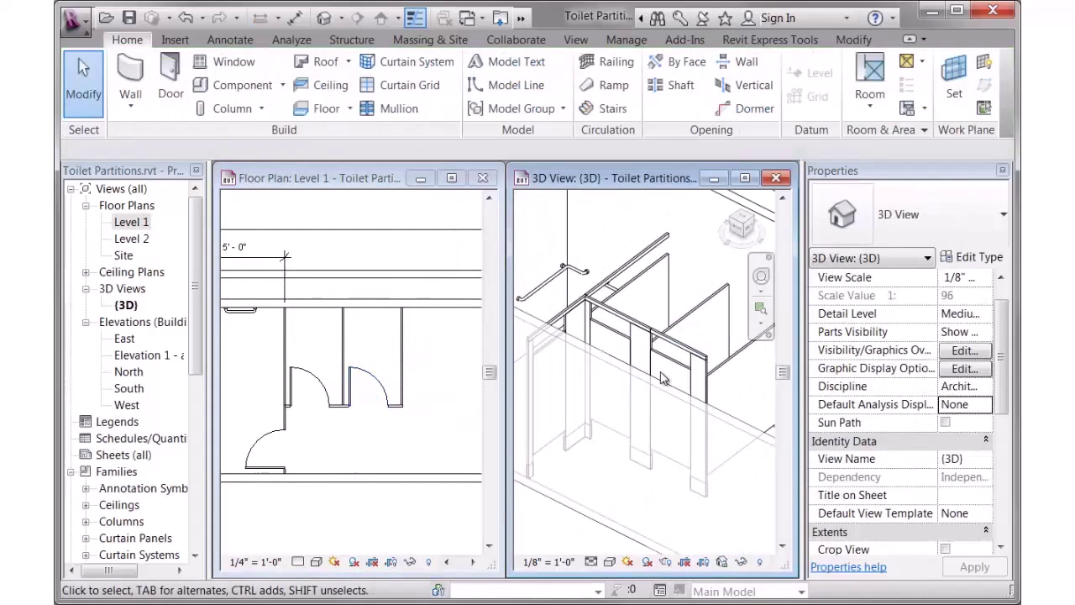
scroll(661, 378, up, 3)
middle_drag(523, 372, 631, 388)
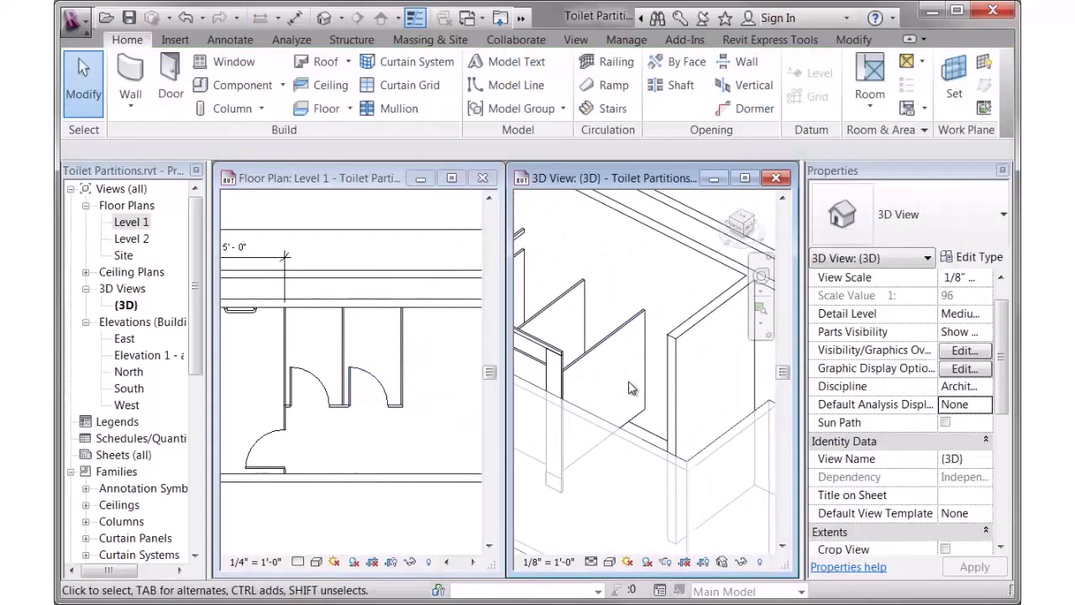
click(674, 351)
key(Delete)
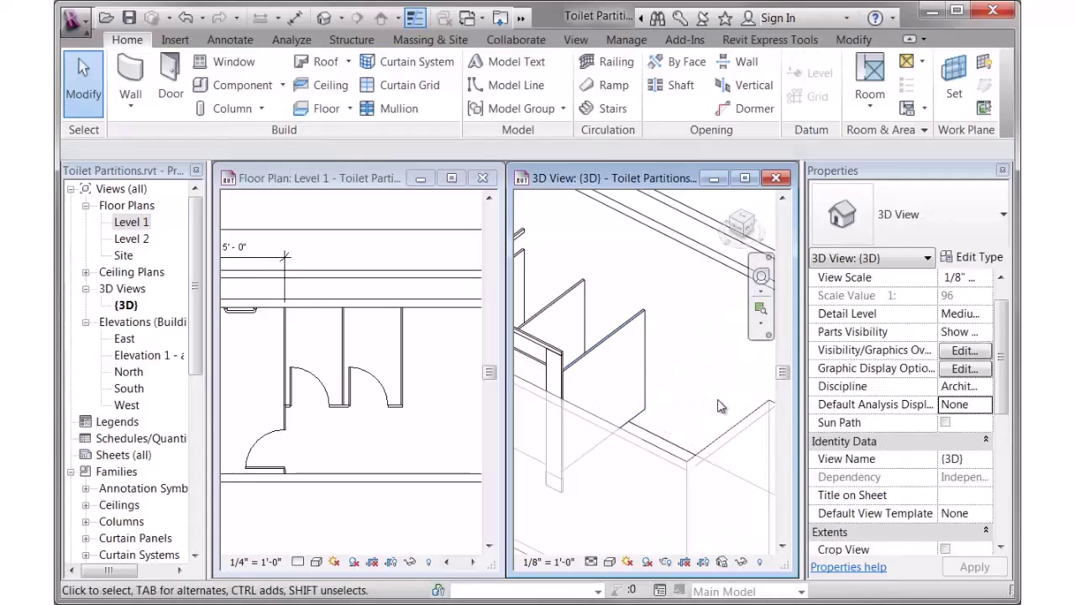
- Move the end divider panel 3 feet in the floor plan
click(468, 377)
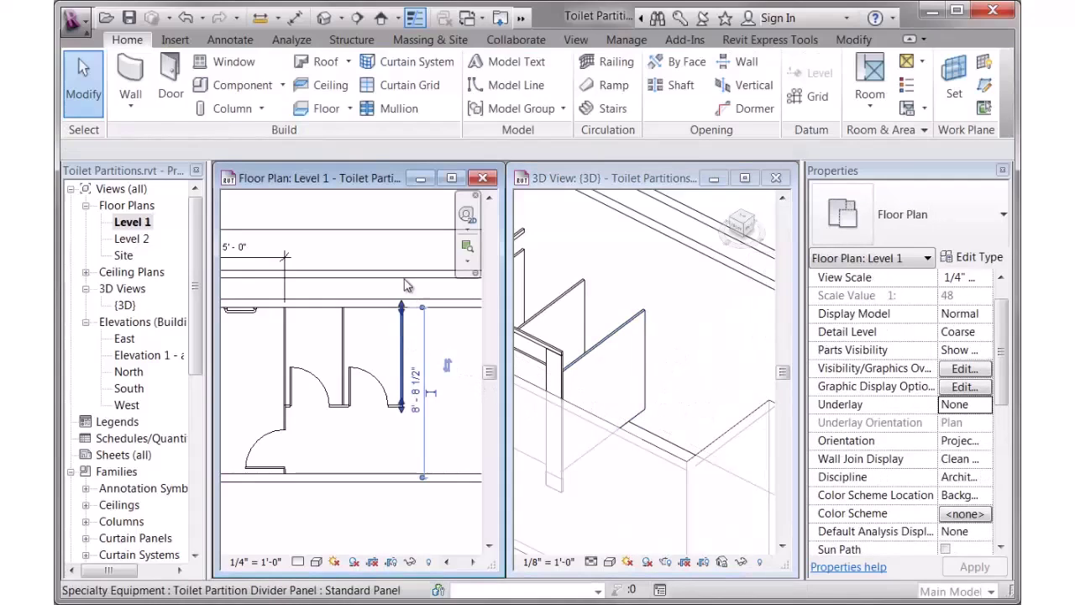
click(402, 361)
click(430, 100)
click(365, 241)
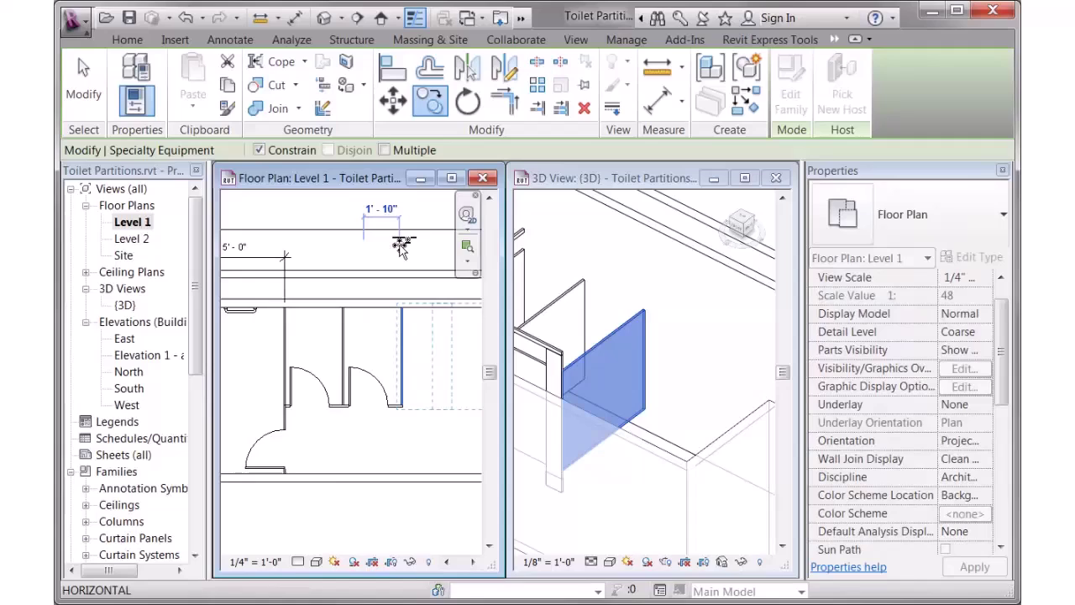
text(3)
key(Return)
key(Escape)
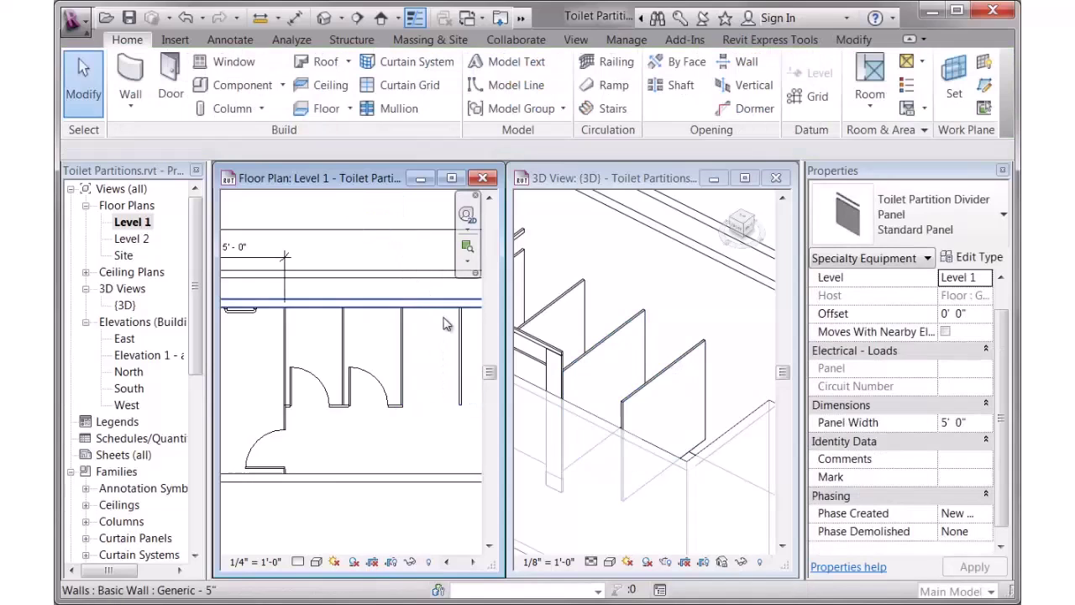
- Change the moved panel to the Toilet Partition Urinal Screen 18"W X 48"H-12"AFF type
click(459, 336)
click(932, 217)
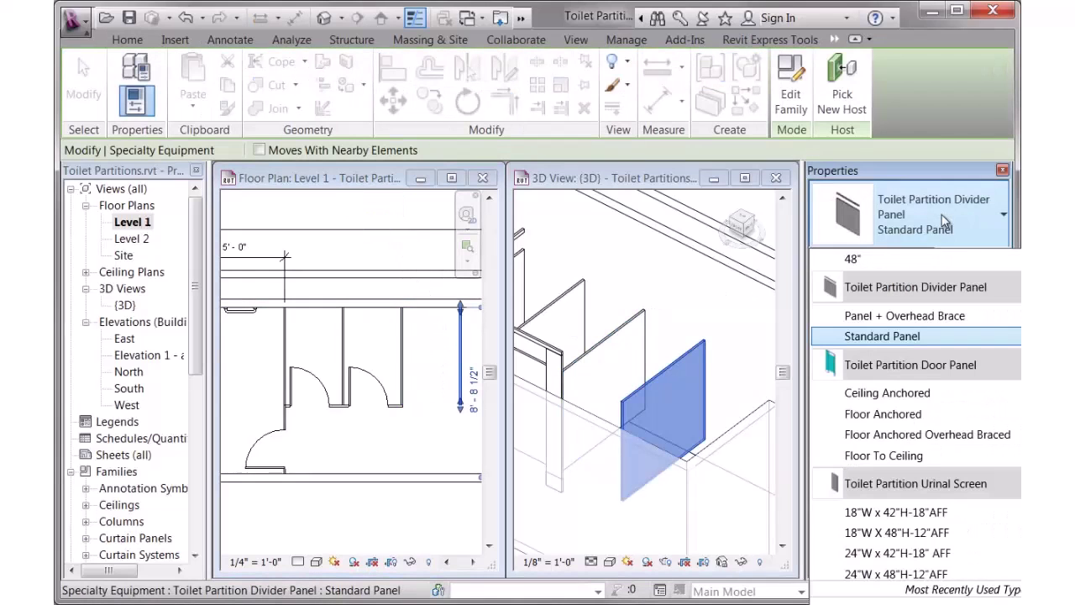
click(928, 529)
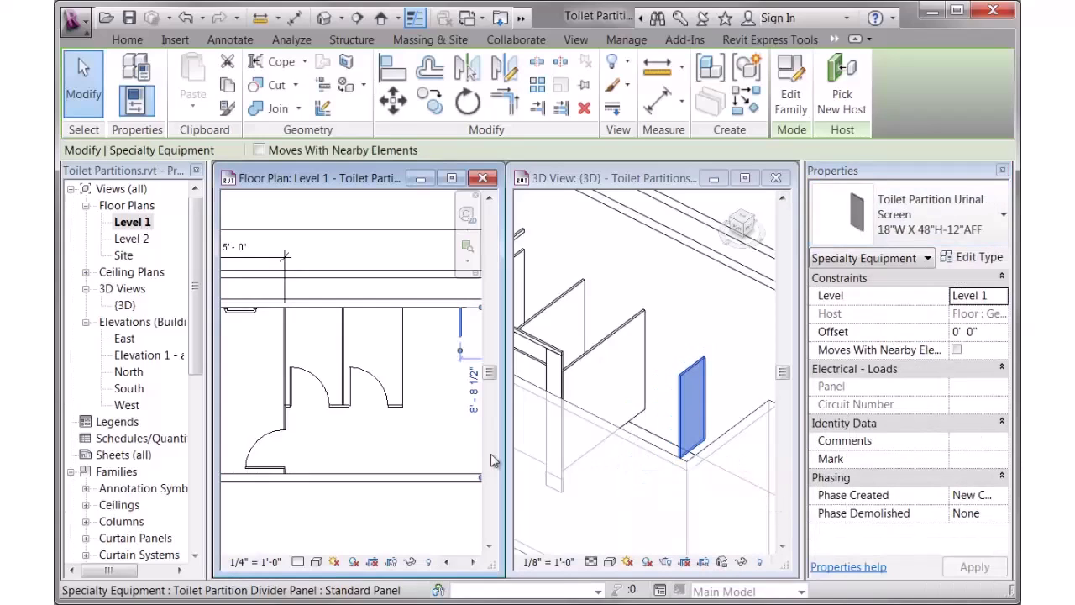
click(428, 430)
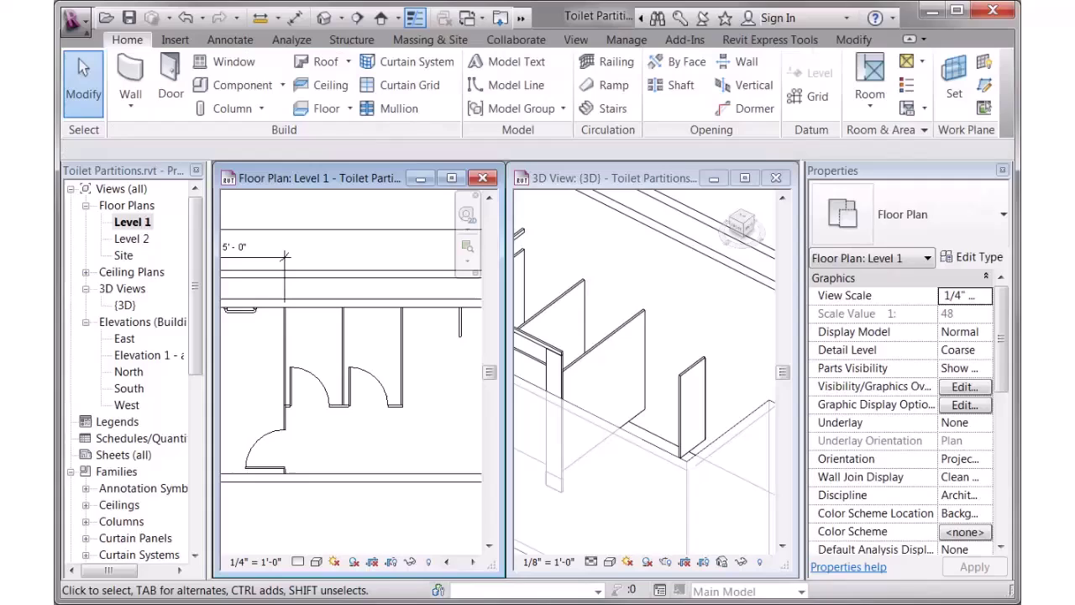
click(631, 491)
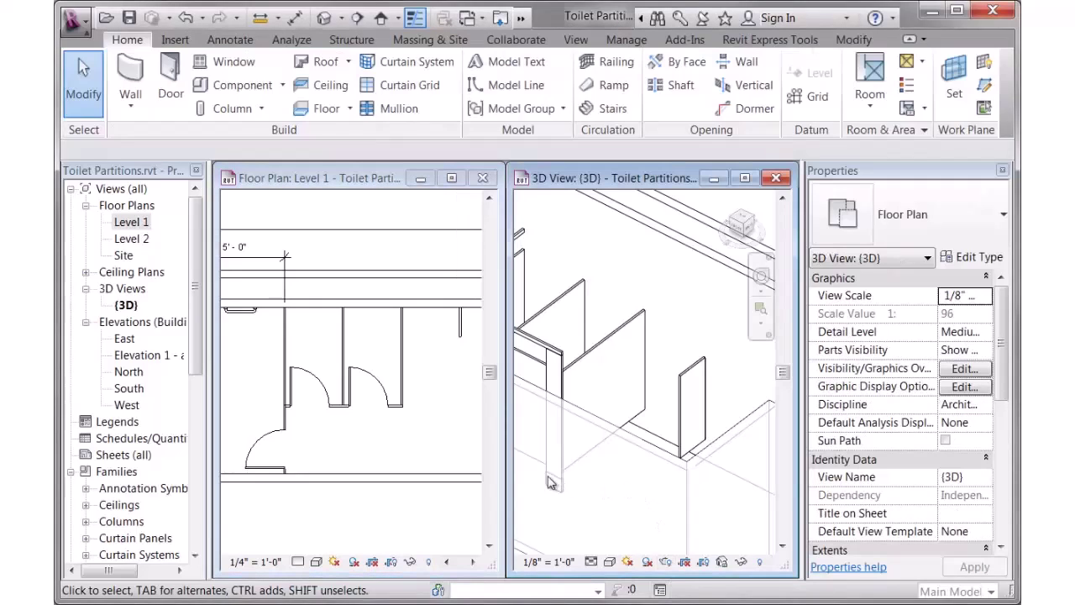
- Orbit the 3D view and select the four stall door panels together
click(441, 445)
click(588, 326)
shift+middle_drag(588, 326, 637, 374)
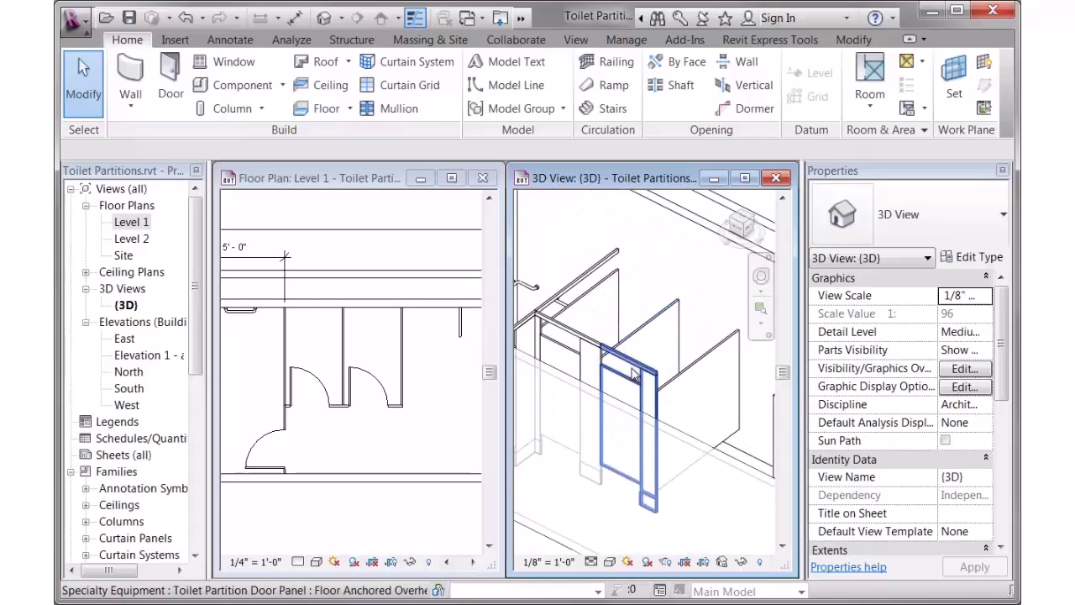
click(637, 374)
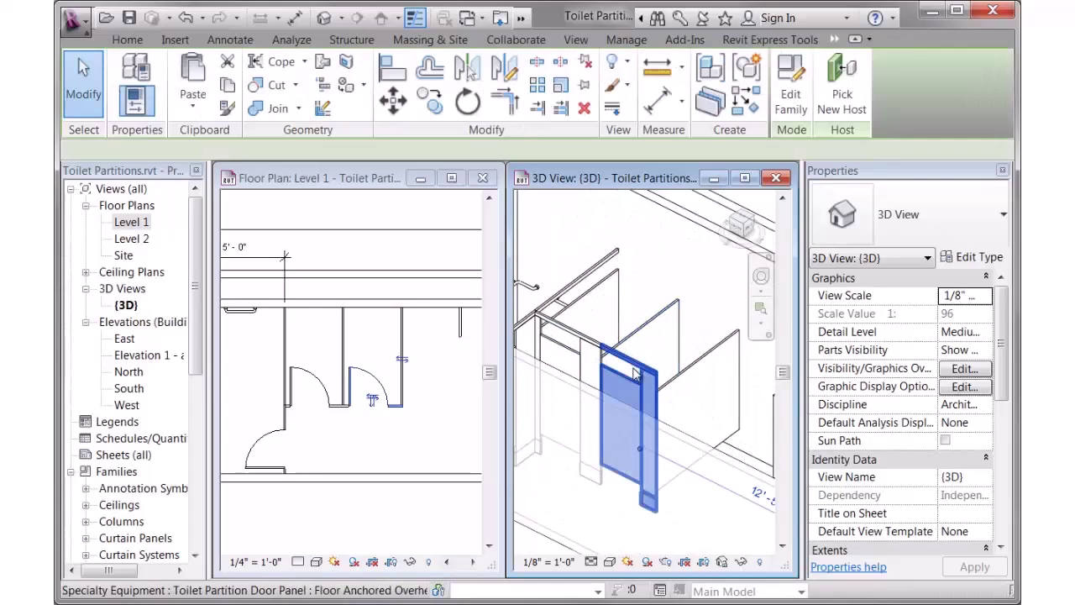
ctrl+click(590, 341)
ctrl+click(554, 336)
ctrl+click(537, 332)
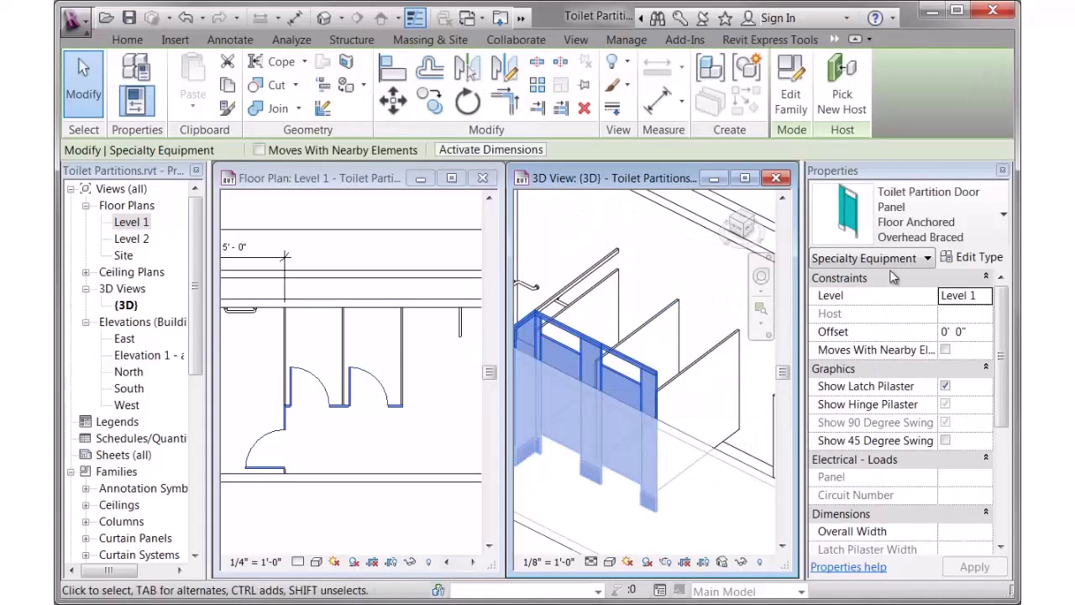
- Try Floor Anchored and Ceiling Anchored, then set the doors to Floor To Ceiling
click(951, 243)
click(926, 417)
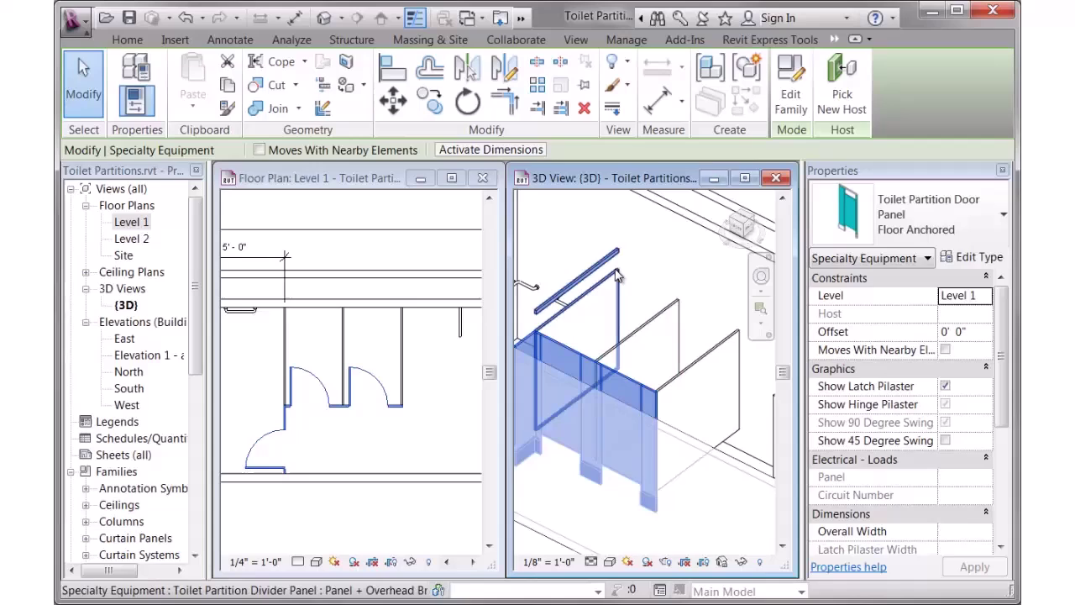
middle_drag(626, 279, 658, 282)
click(955, 235)
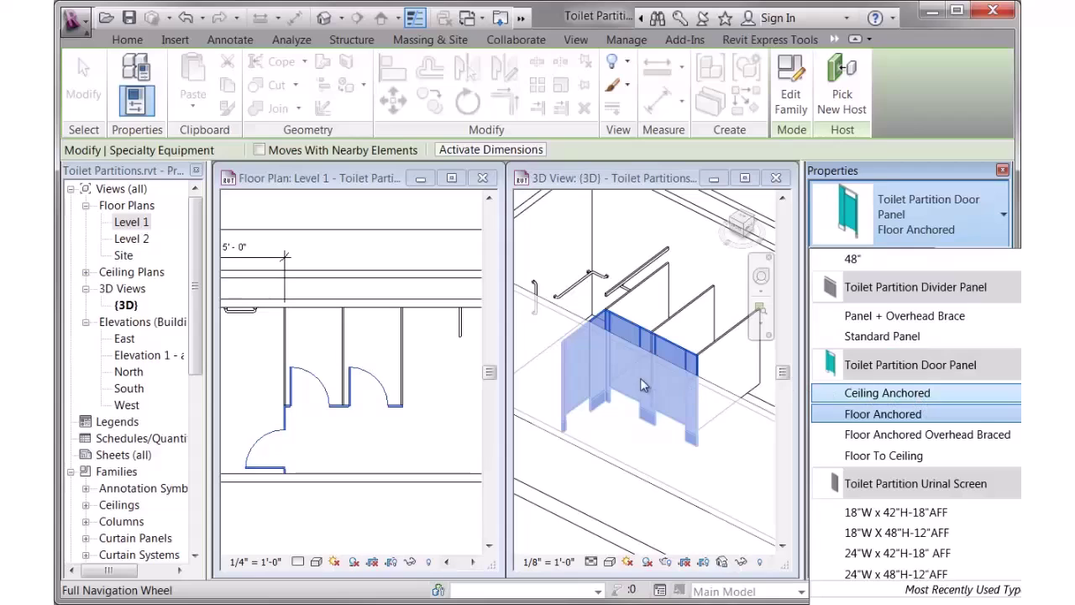
key(Return)
click(915, 228)
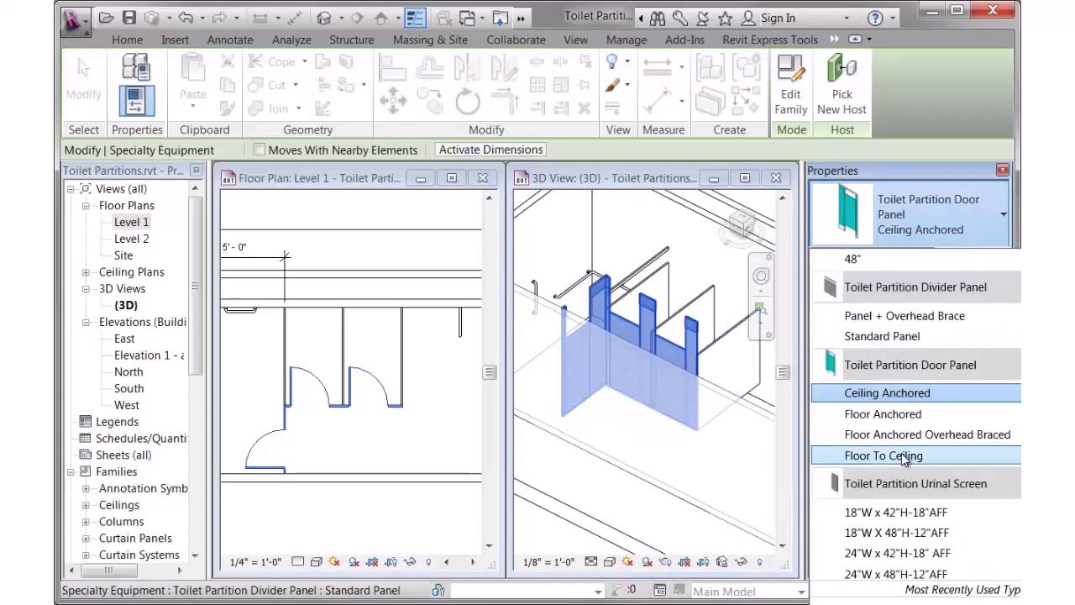
key(Return)
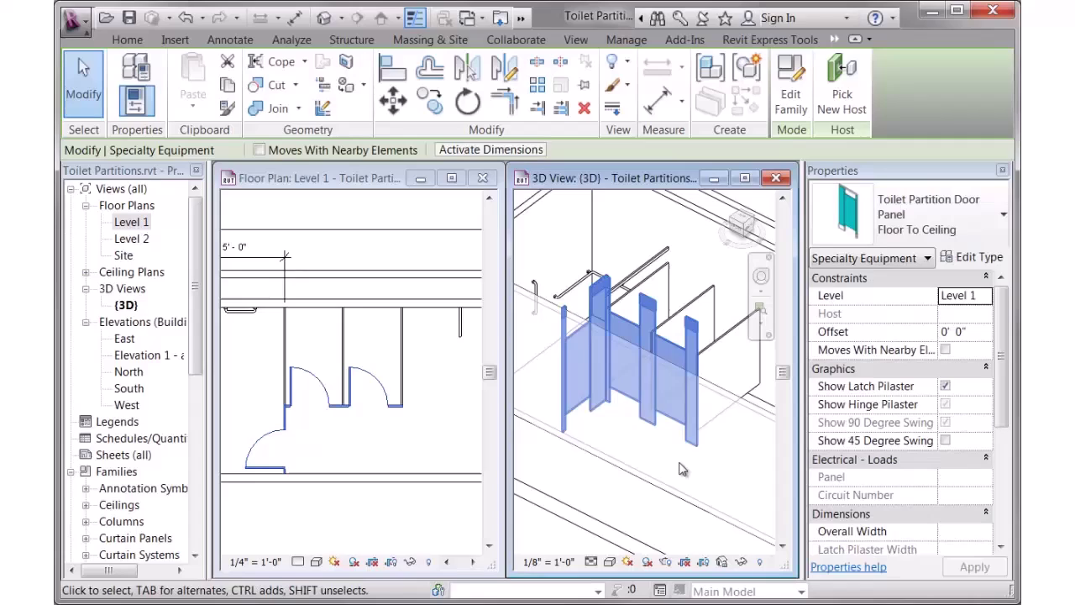
click(978, 257)
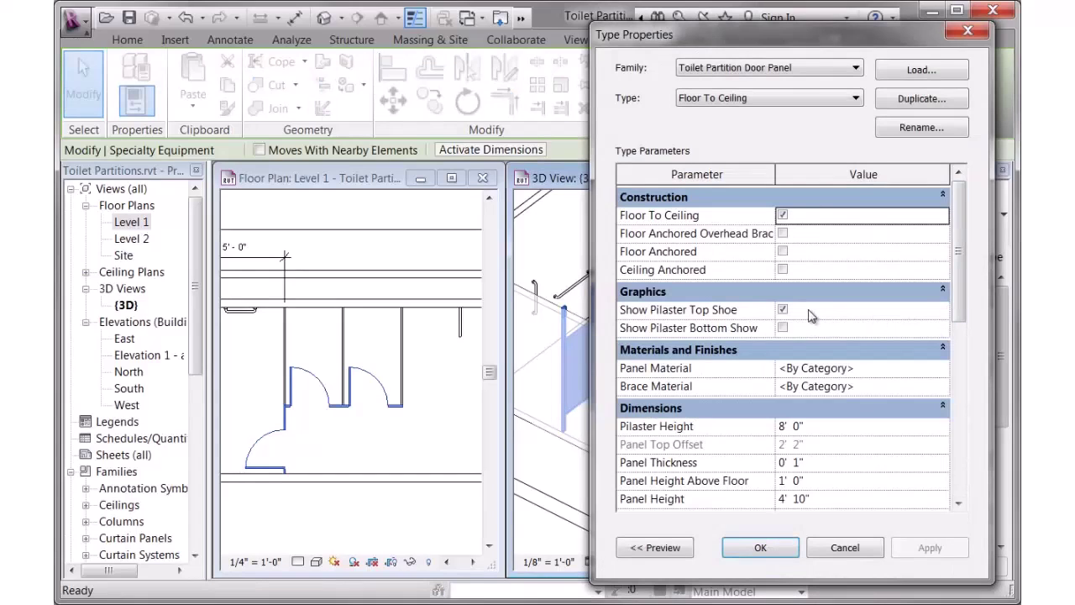
drag(791, 39, 661, 25)
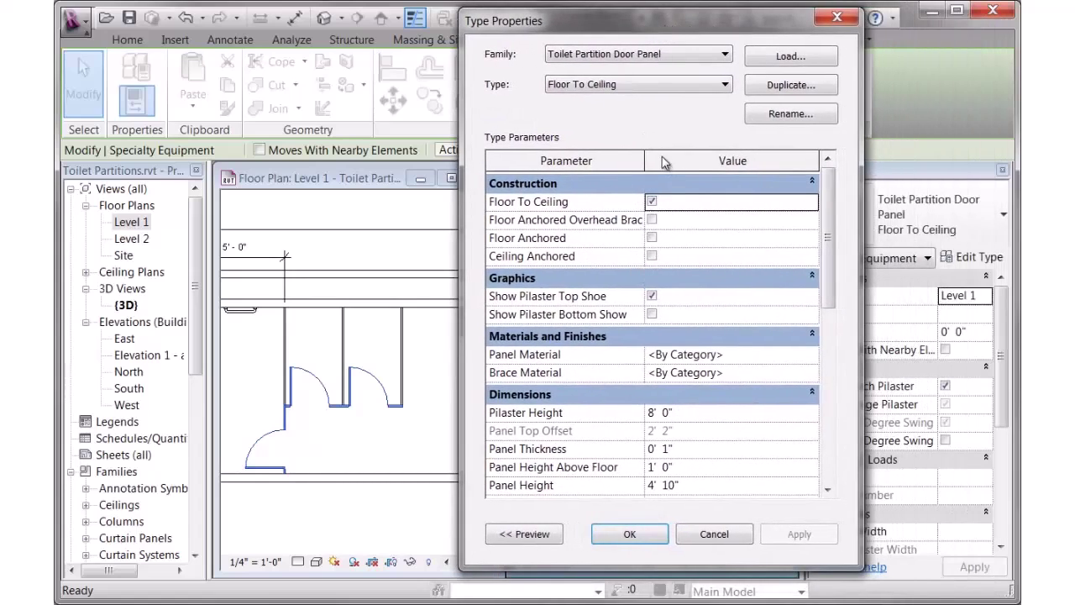
drag(645, 160, 682, 159)
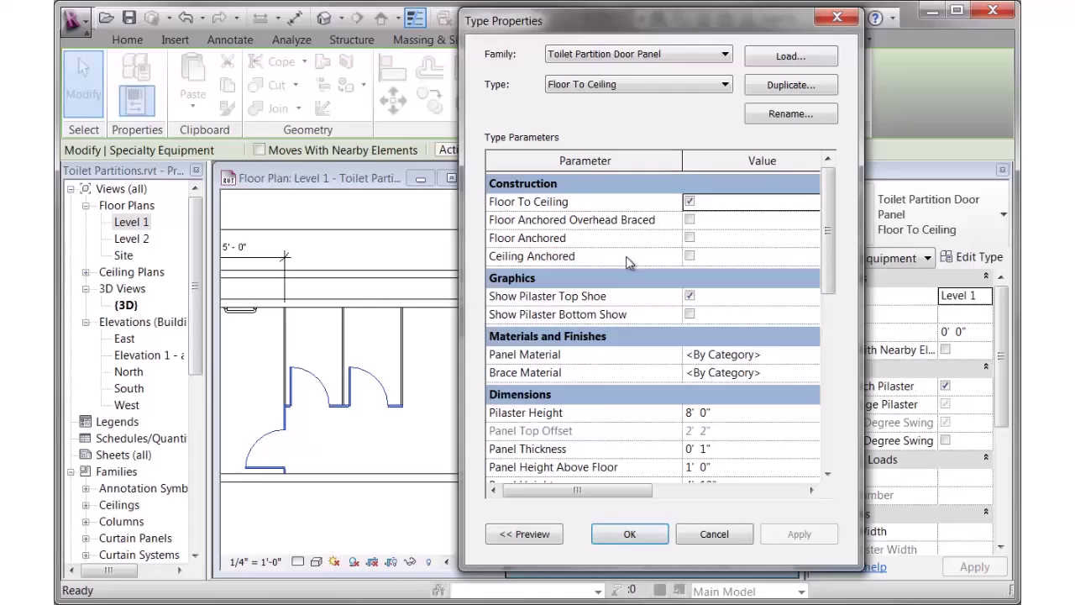
drag(830, 290, 830, 332)
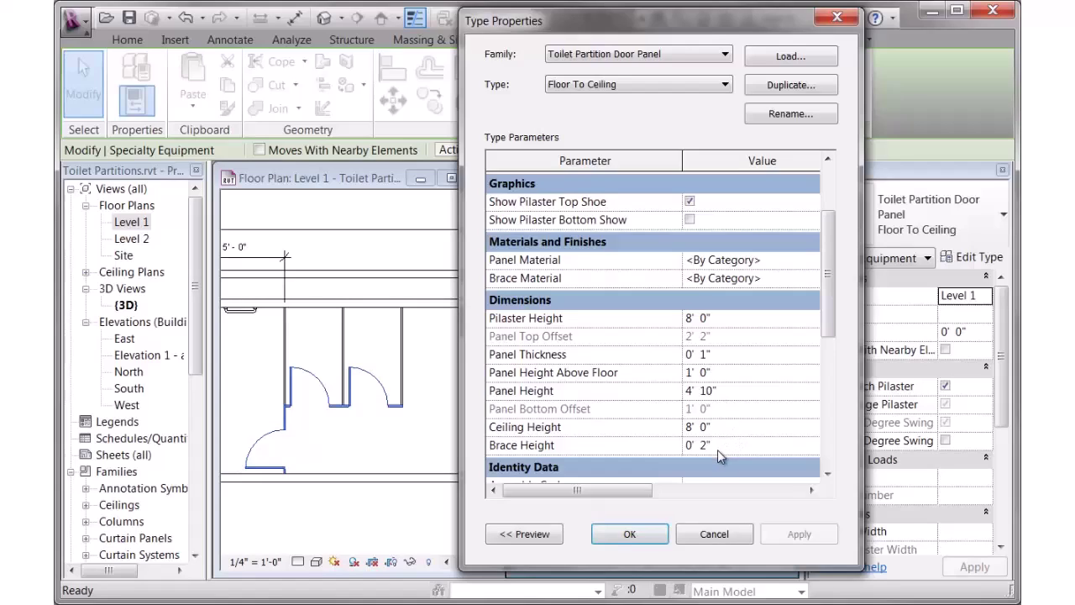
drag(828, 319, 854, 263)
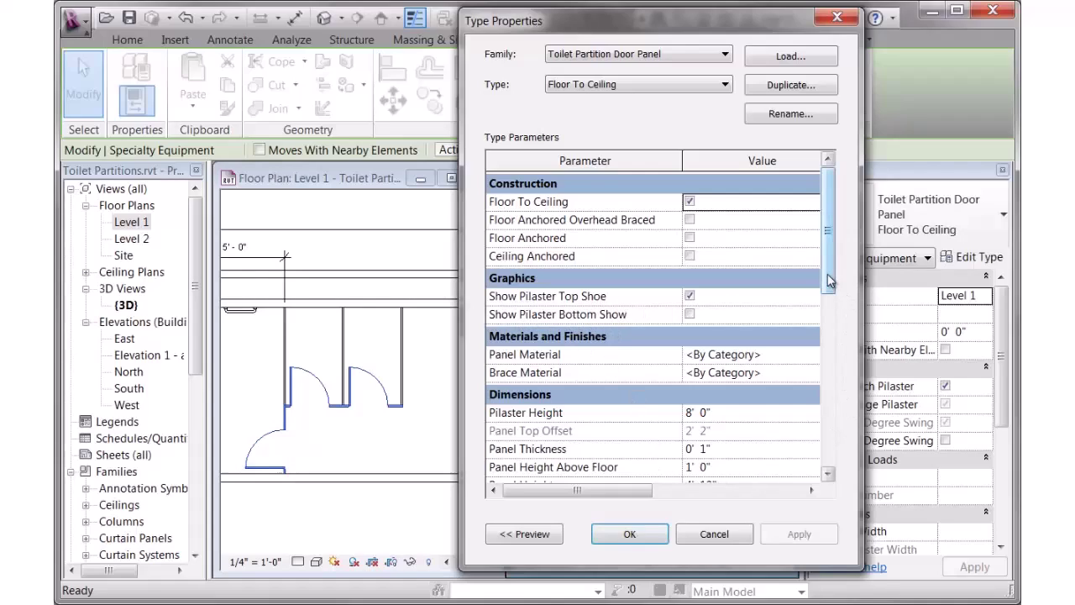
click(624, 534)
- Set the 3D view's visual style to Consistent Colors
click(686, 279)
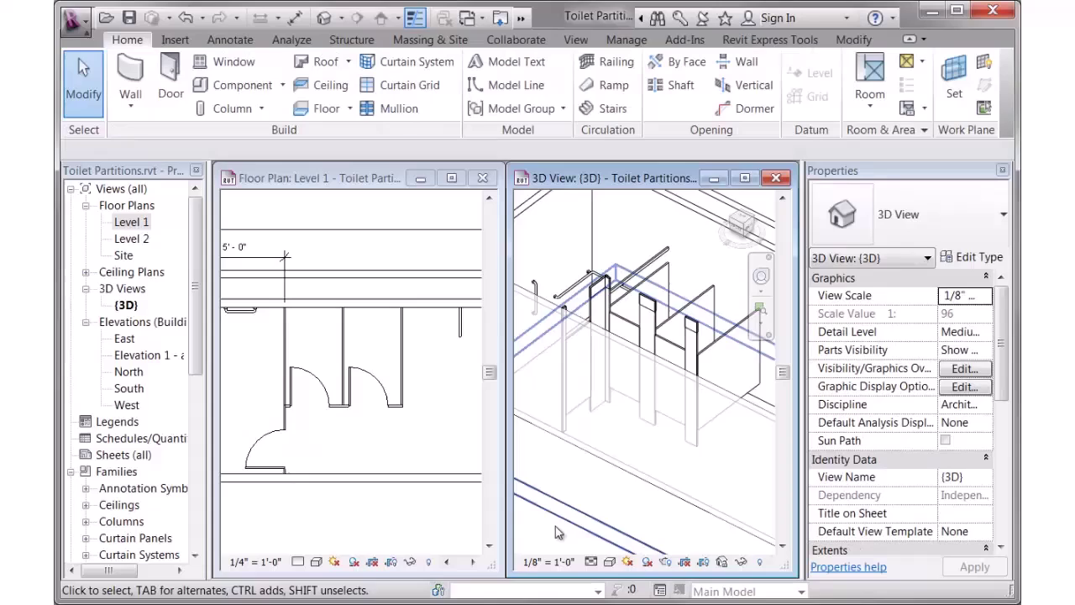
click(610, 561)
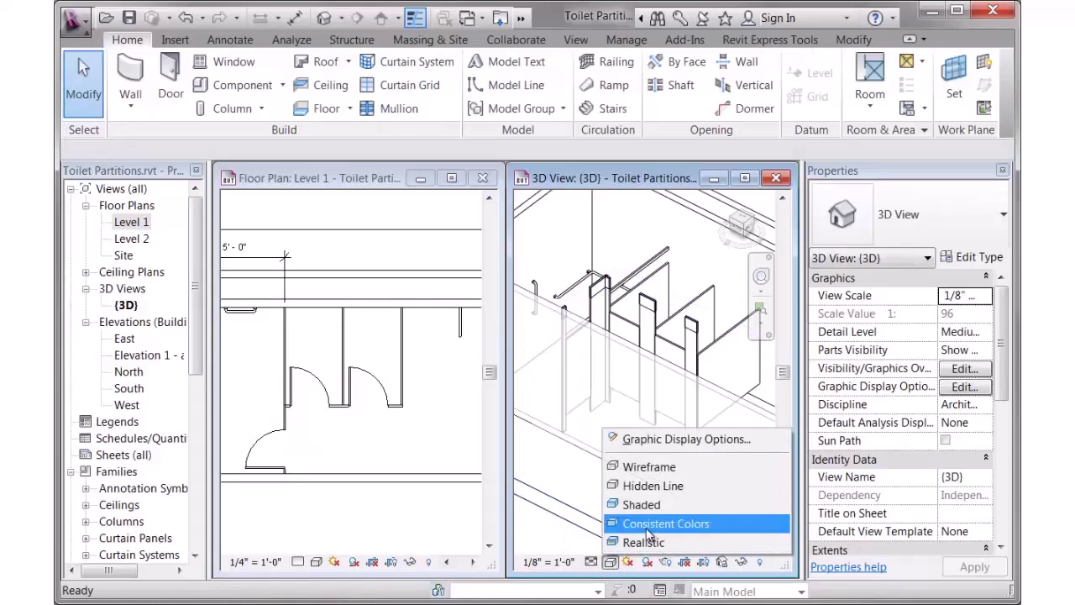
click(645, 527)
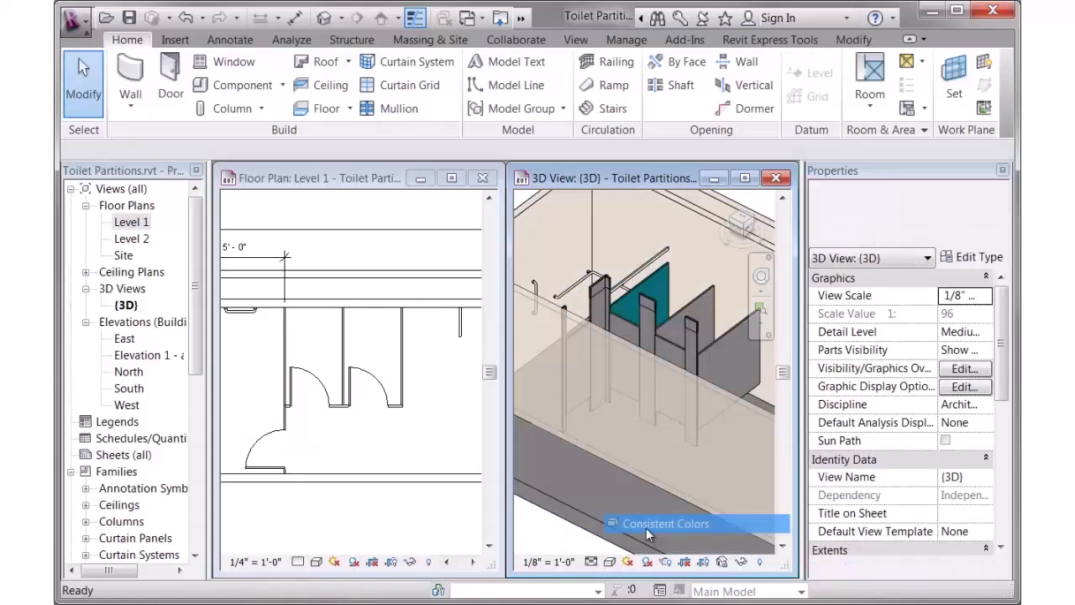
- Set the divider panel type's Panel Material to _Toilet Partition-Panel and centre the room
click(707, 293)
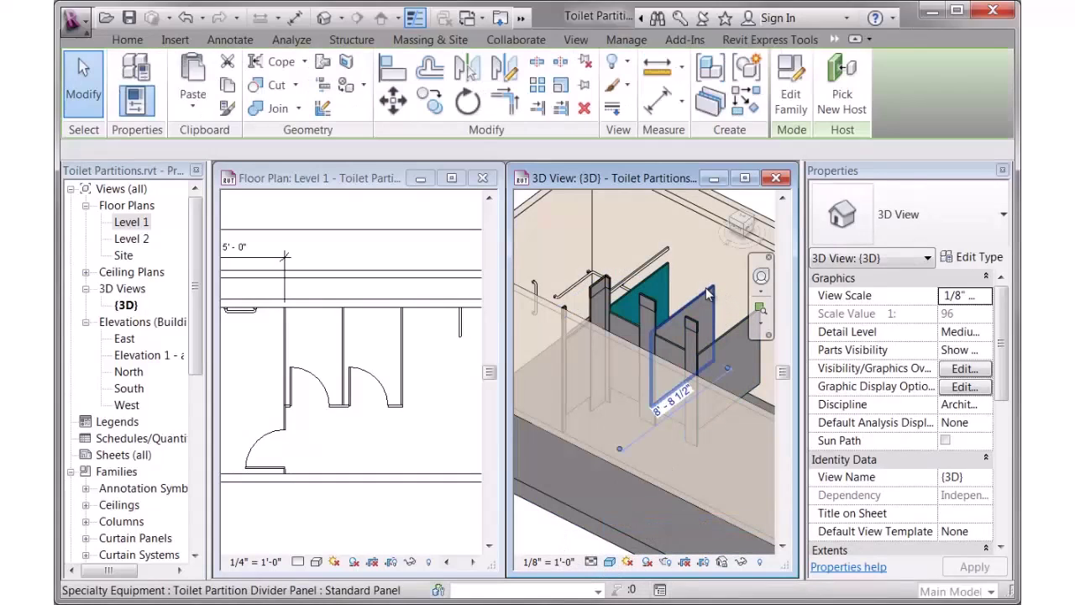
click(958, 263)
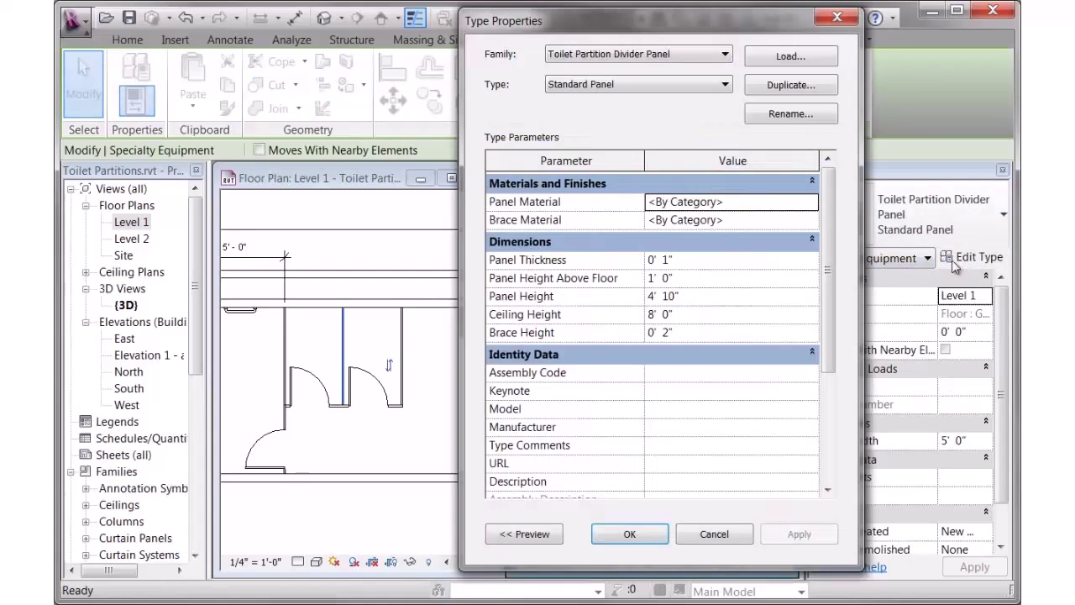
click(816, 205)
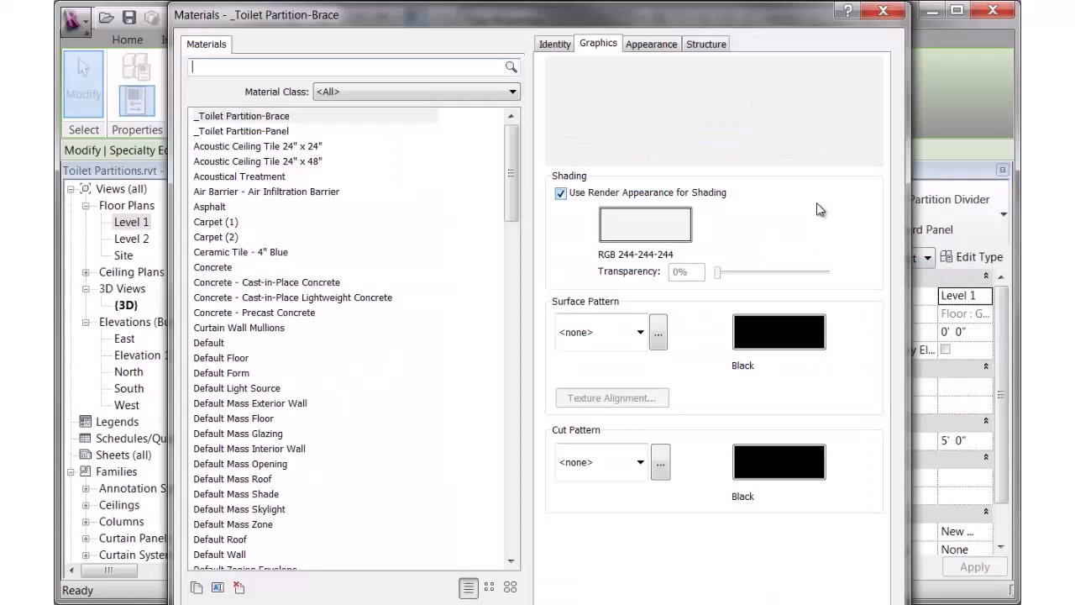
click(294, 132)
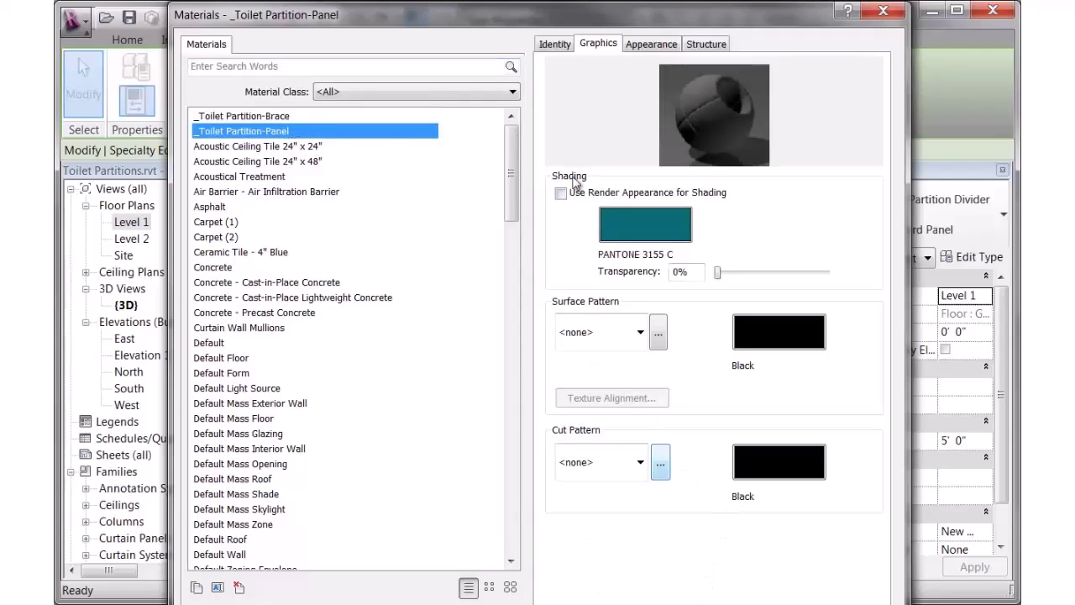
drag(618, 15, 525, 9)
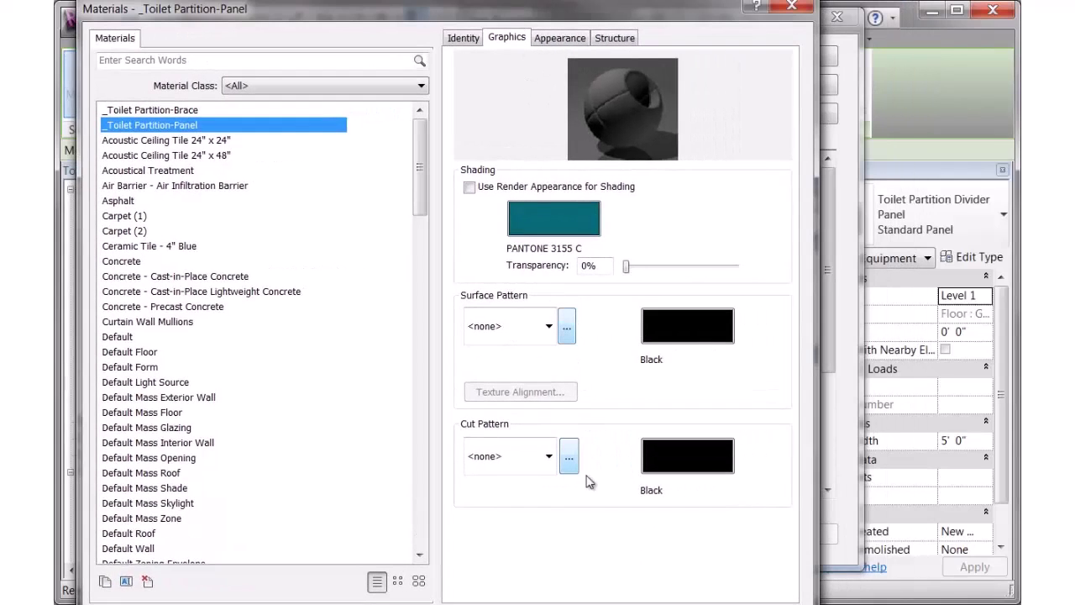
key(Return)
click(628, 533)
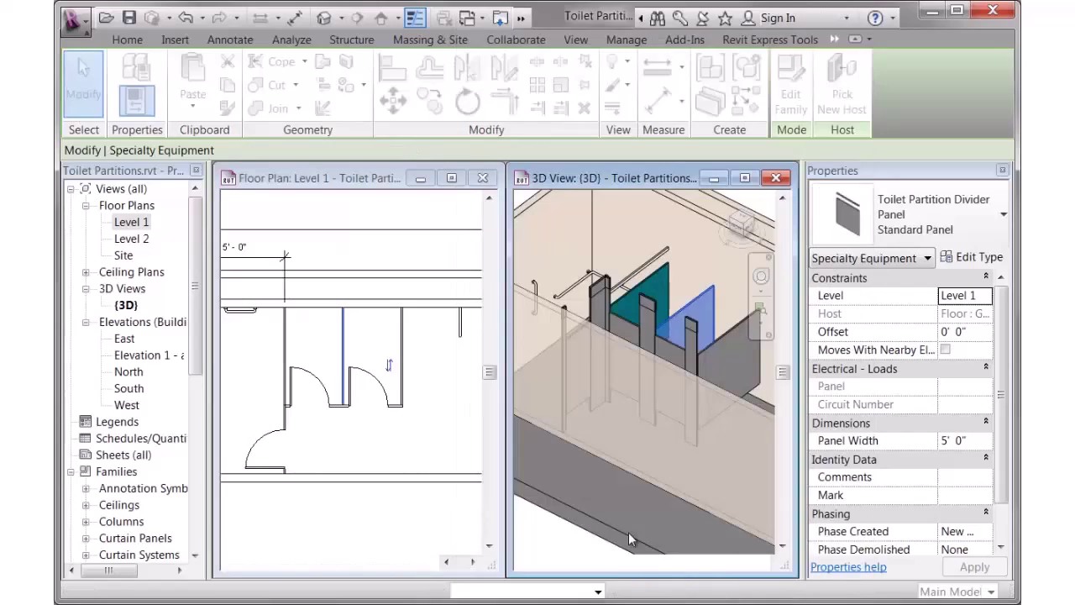
click(708, 282)
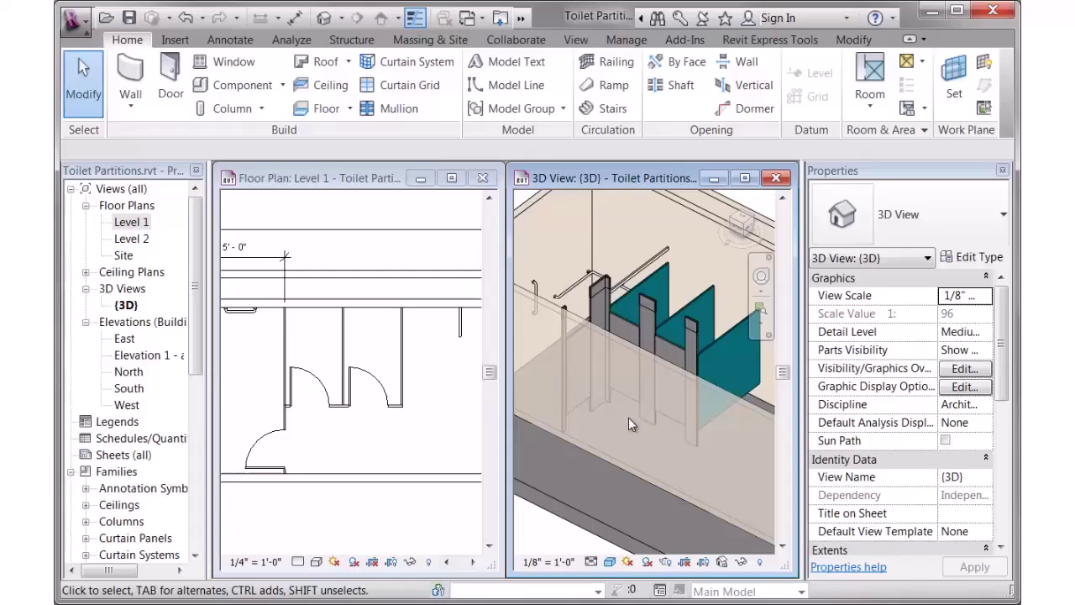
scroll(637, 431, down, 4)
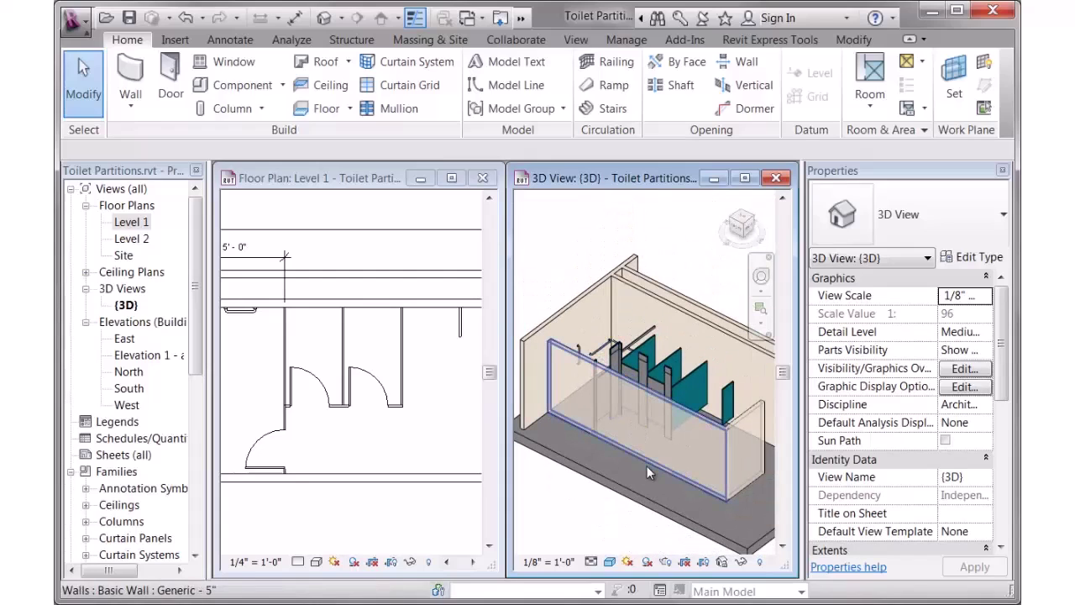
middle_drag(647, 465, 628, 453)
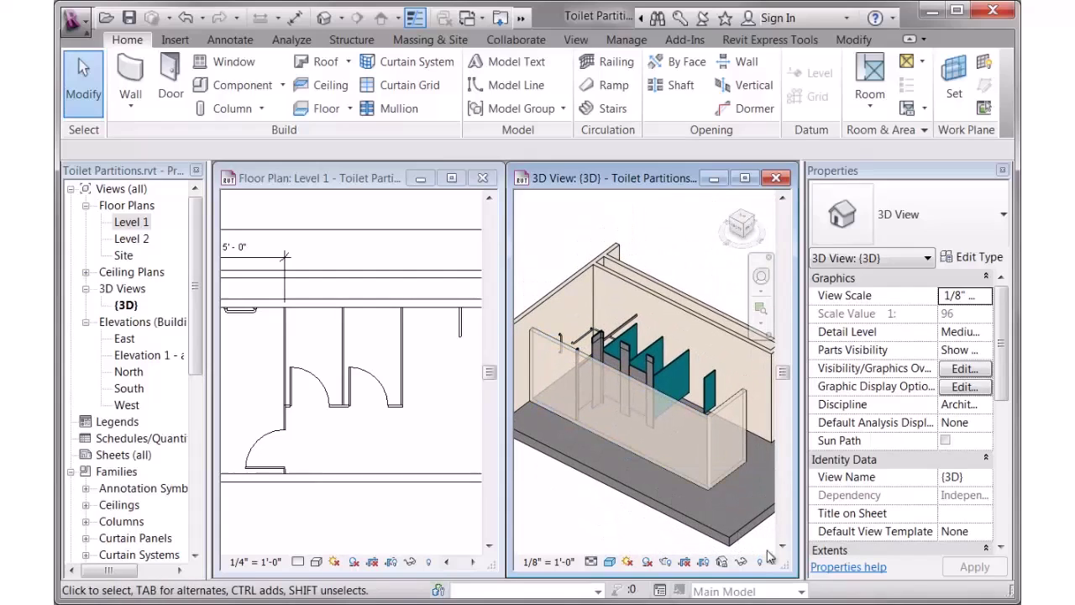